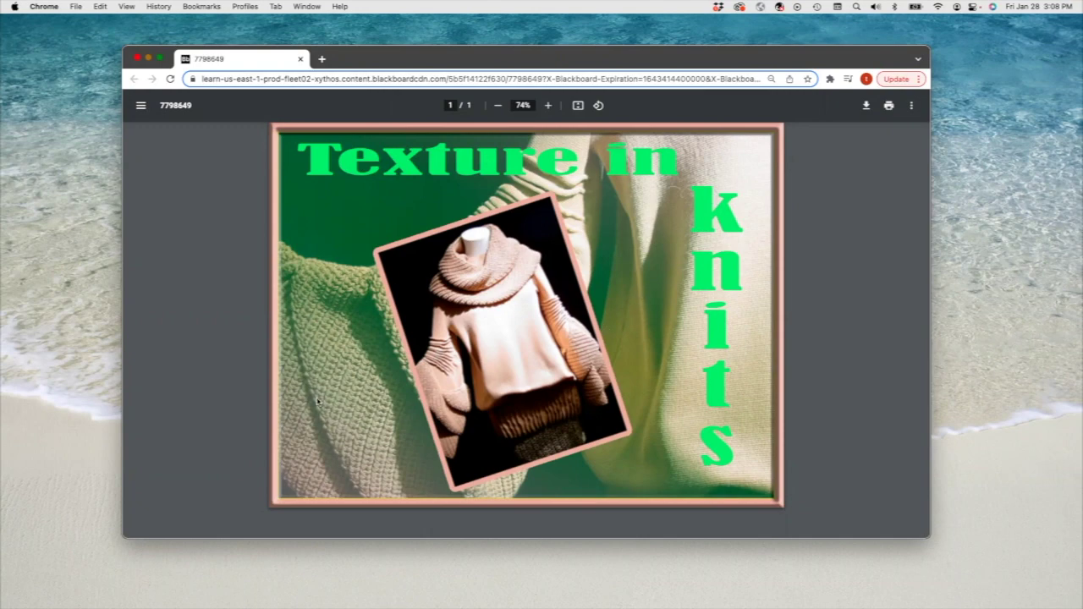
Step: Review the Texture in Knits sample PDF, then switch to Photoshop's IMAGE 2 sweater photo
key(super+Tab)
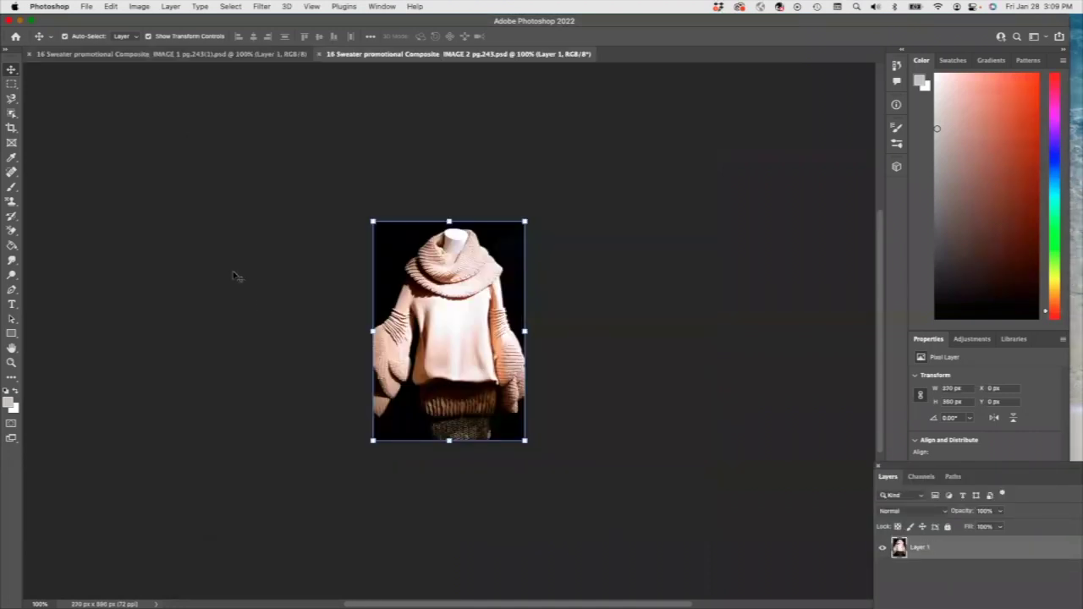
Step: Select and copy the top of the IMAGE 2 mannequin sweater photo, leaving off the bottom
click(216, 54)
key(ctrl+Tab)
click(11, 85)
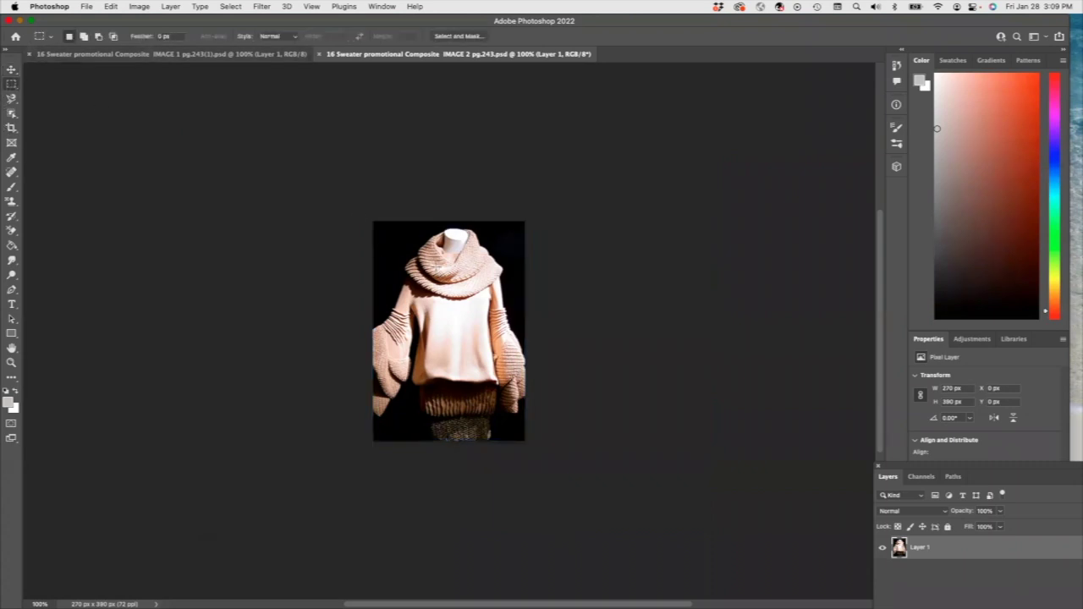
drag(372, 226, 519, 420)
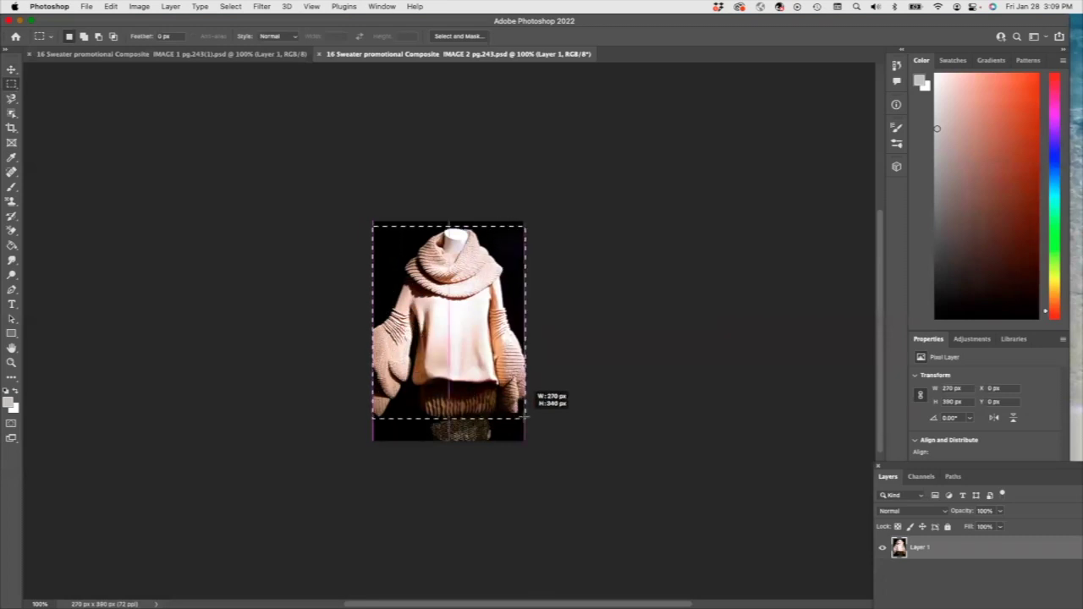
drag(519, 420, 525, 416)
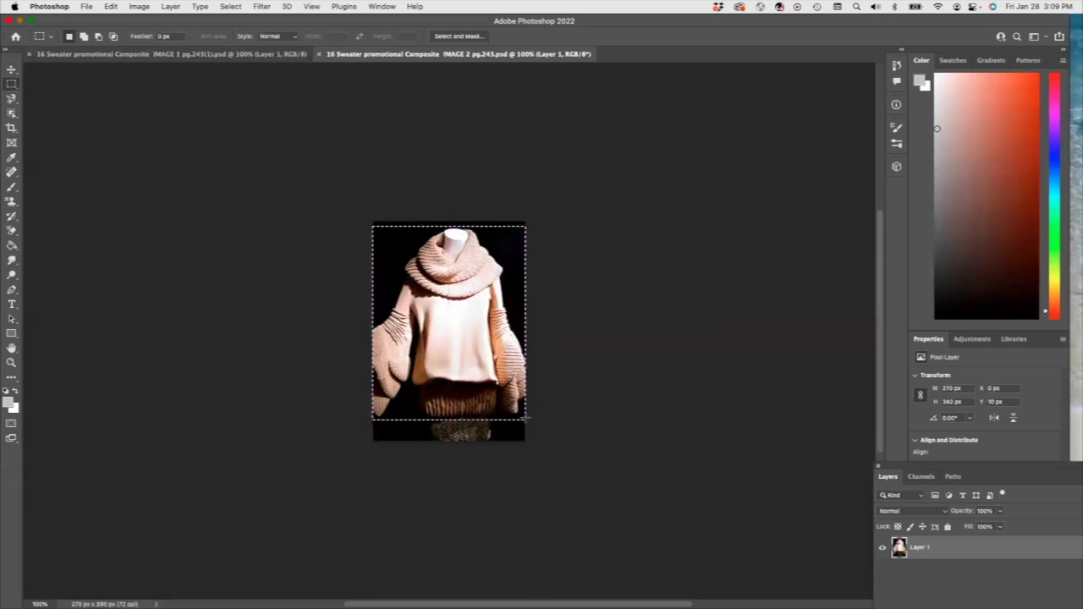
click(116, 8)
click(118, 86)
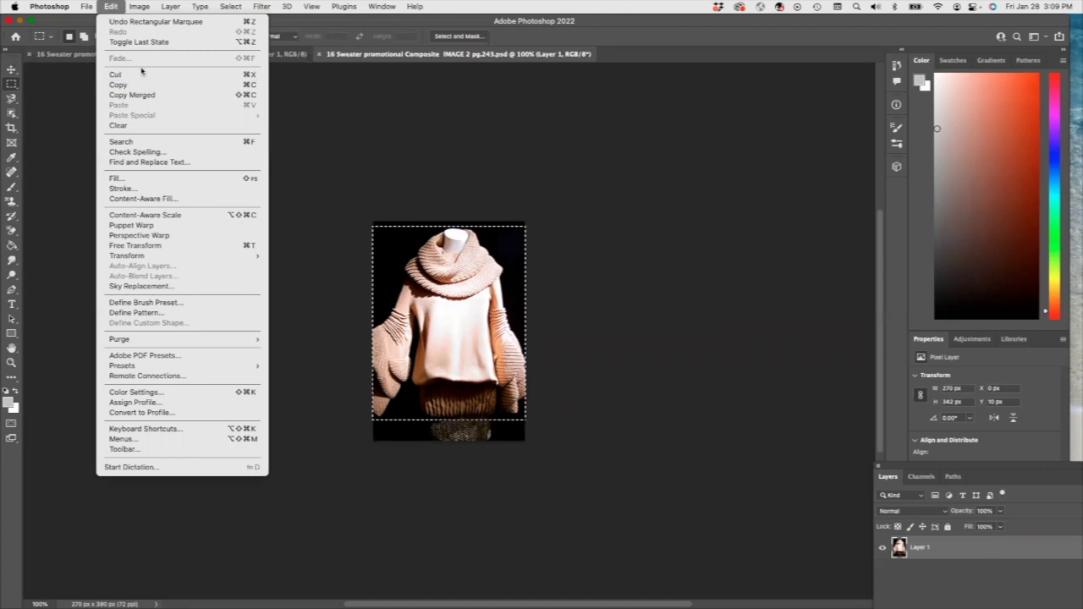
Step: Paste the sweater photo into IMAGE 1 as Layer 2 and nudge it slightly
click(131, 55)
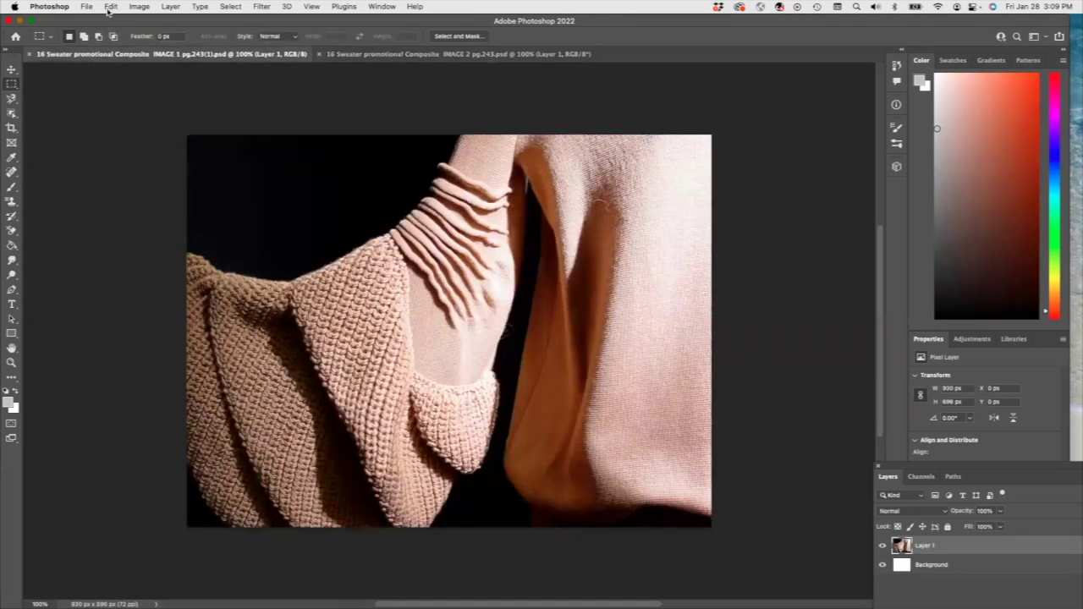
key(ctrl+v)
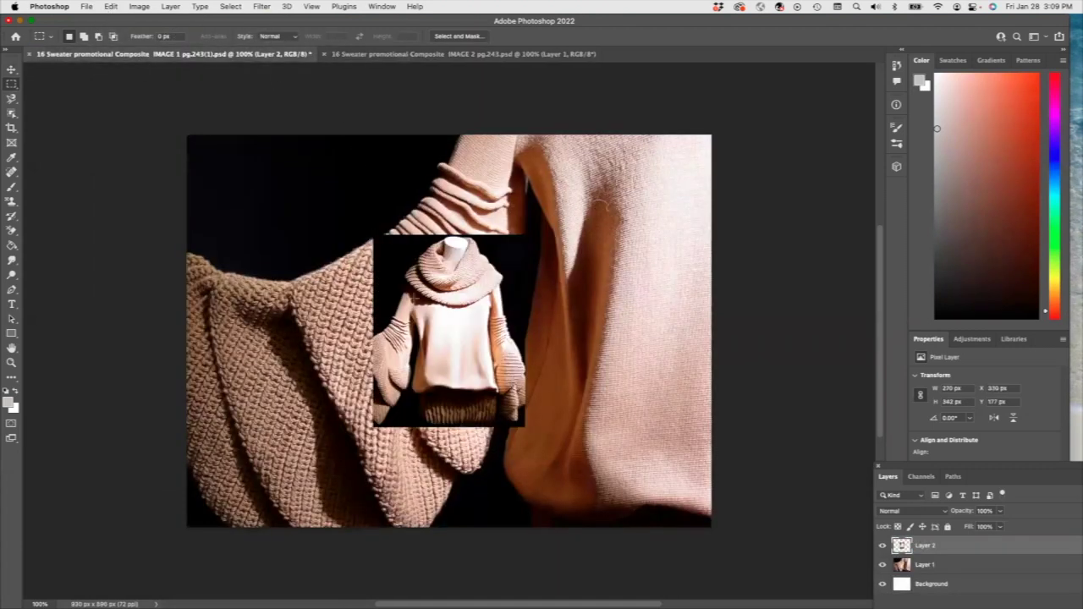
click(11, 68)
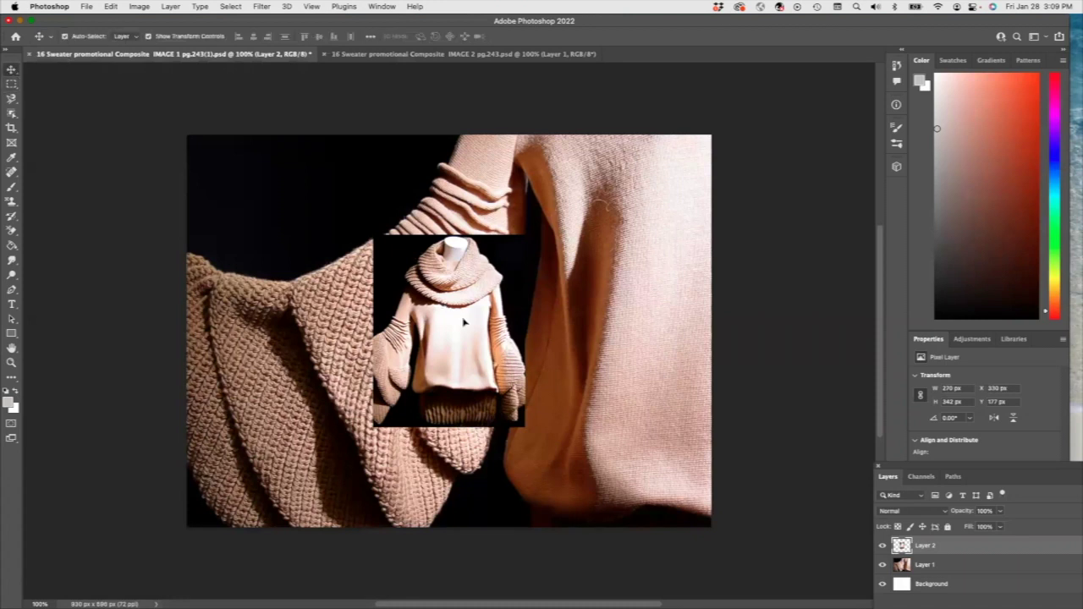
mouse_move(473, 320)
mouse_down()
mouse_move(467, 311)
mouse_move(473, 320)
mouse_up()
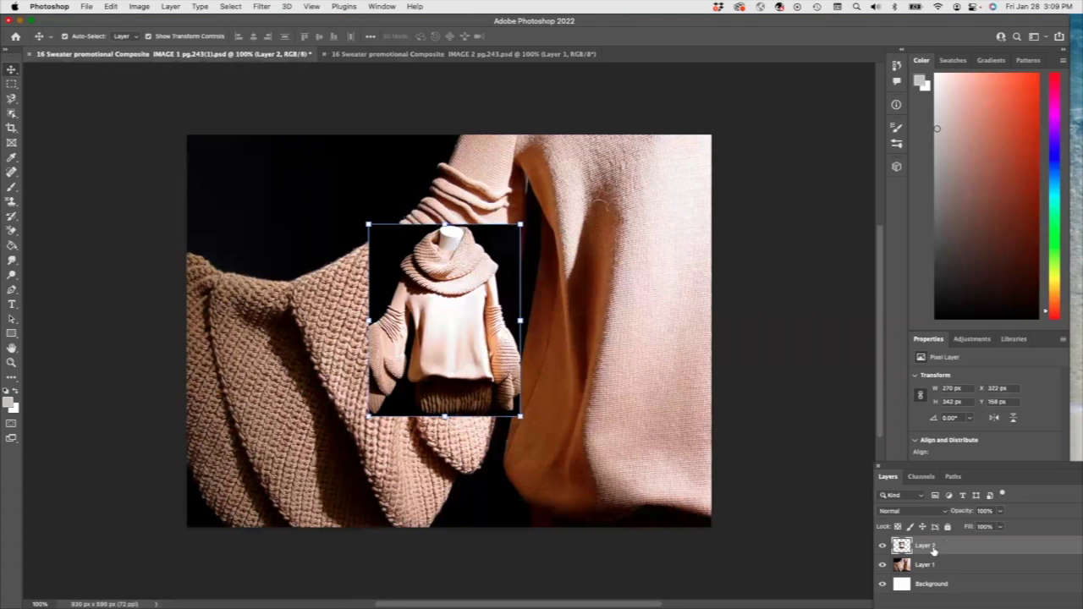
Step: Frame the pasted photo with a 20 px centred dark brown (#432118) stroke
click(111, 7)
click(154, 188)
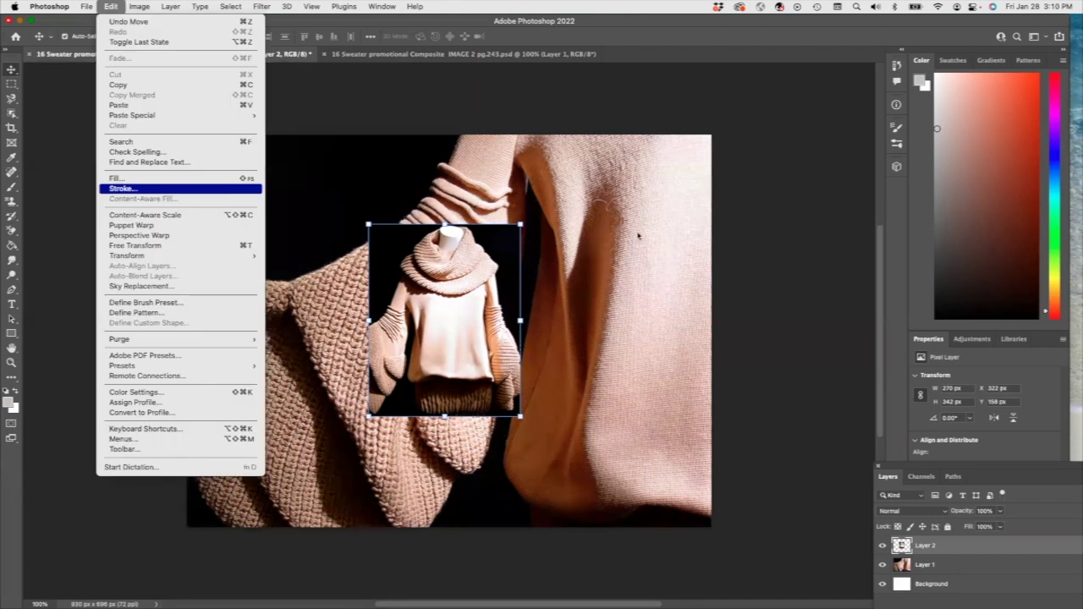
click(652, 218)
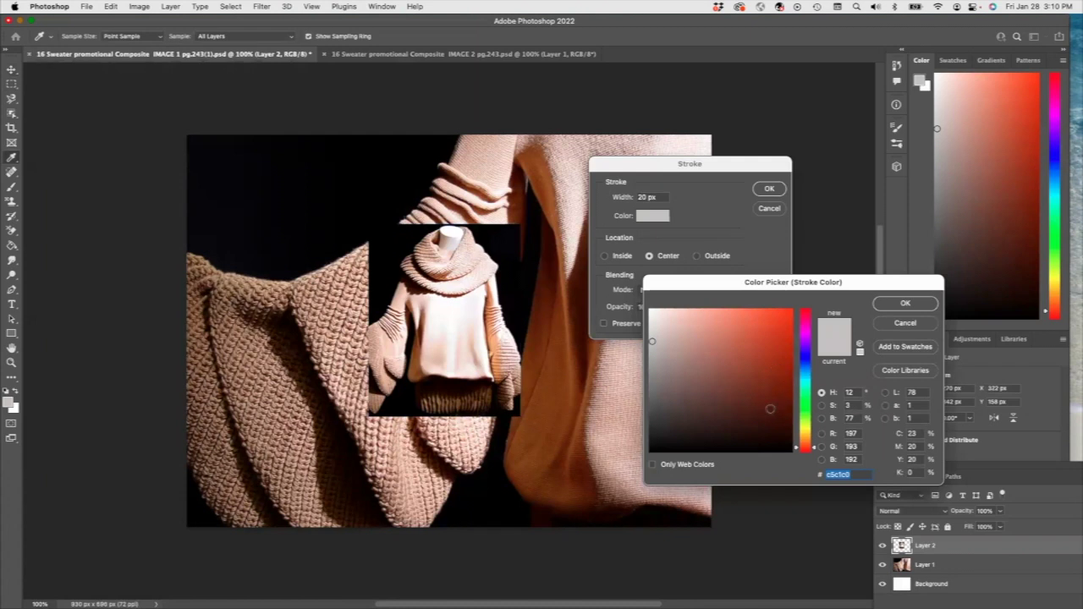
click(740, 414)
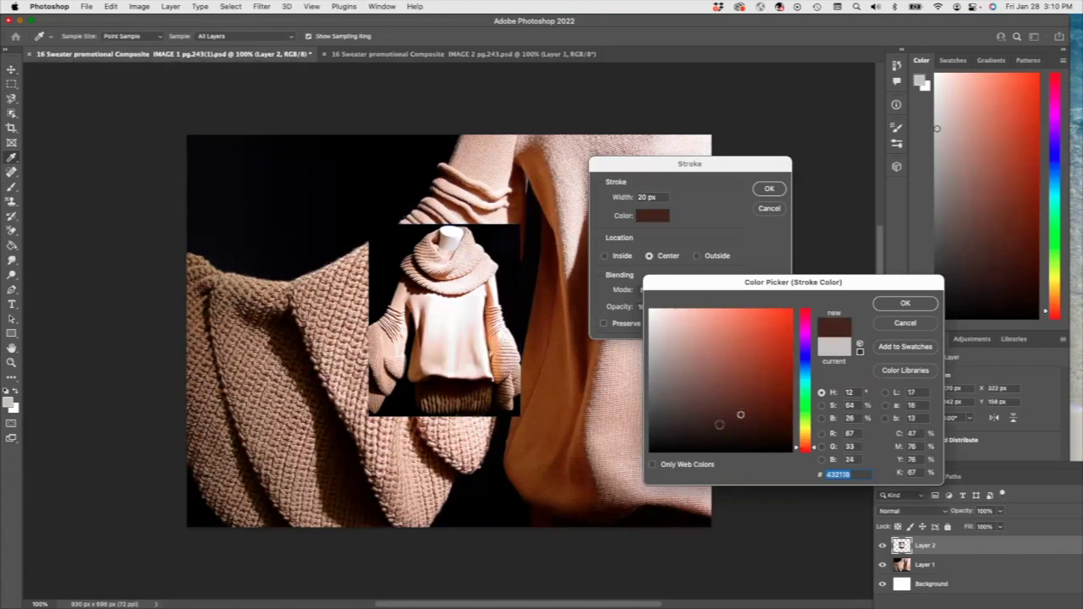
click(891, 310)
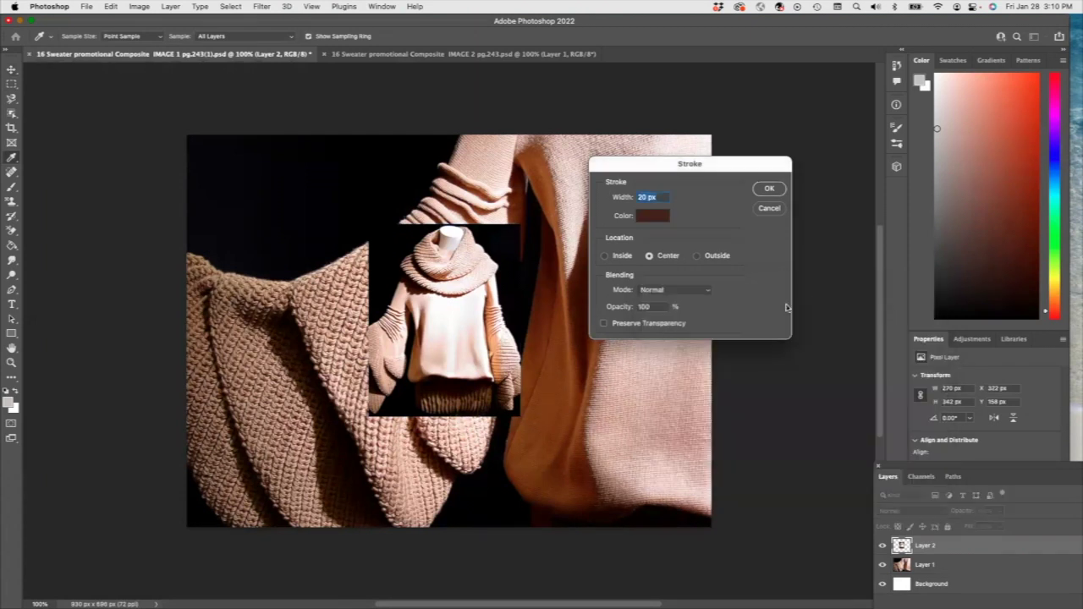
click(760, 191)
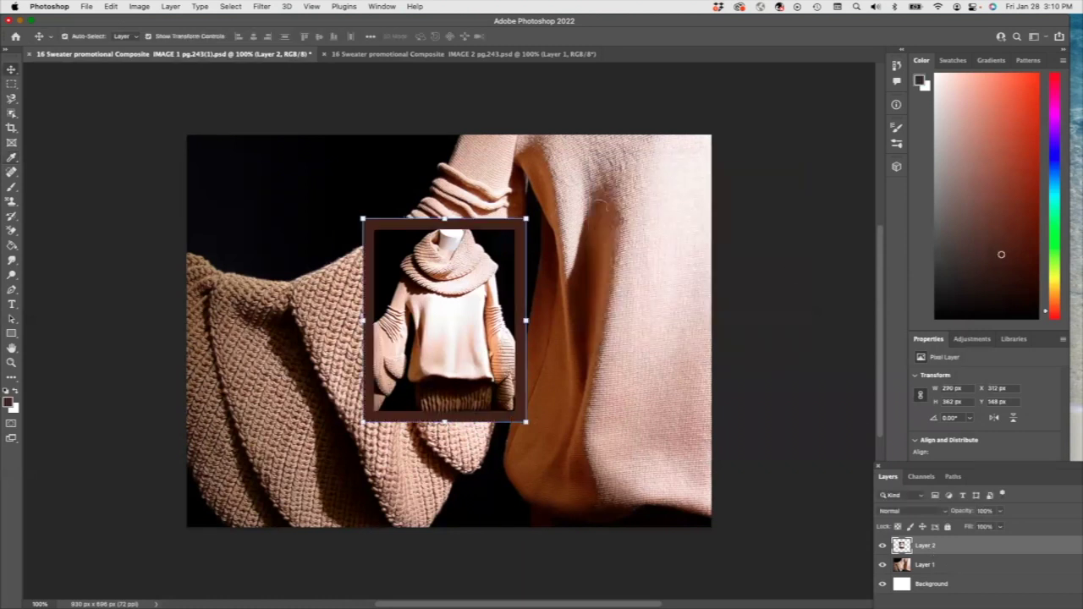
Step: Float the Layers panel and add a Bevel & Emboss effect to Layer 2
drag(992, 480, 870, 166)
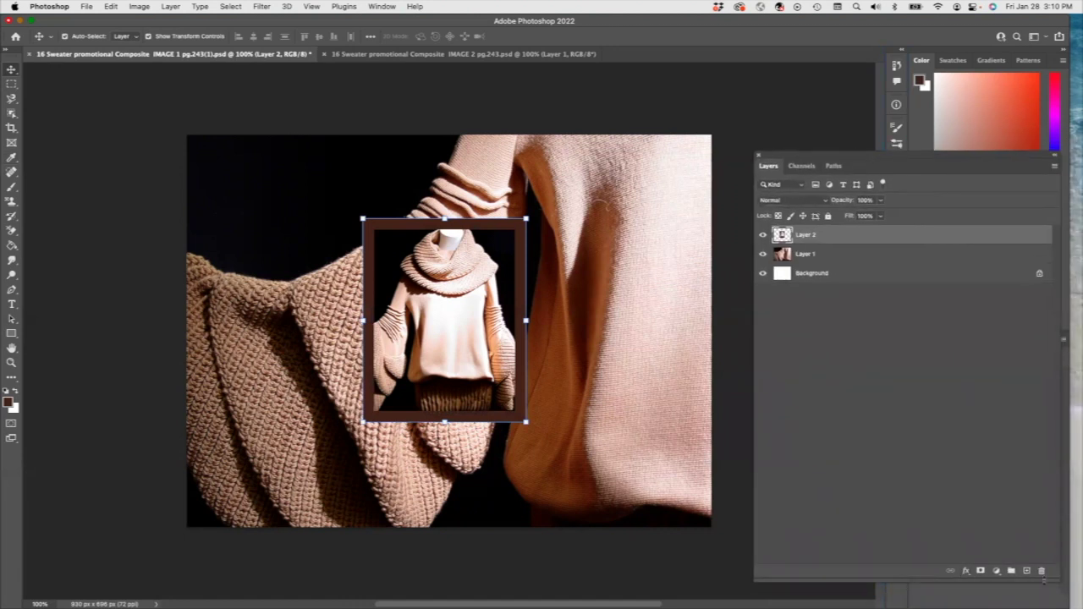
drag(1055, 582, 948, 339)
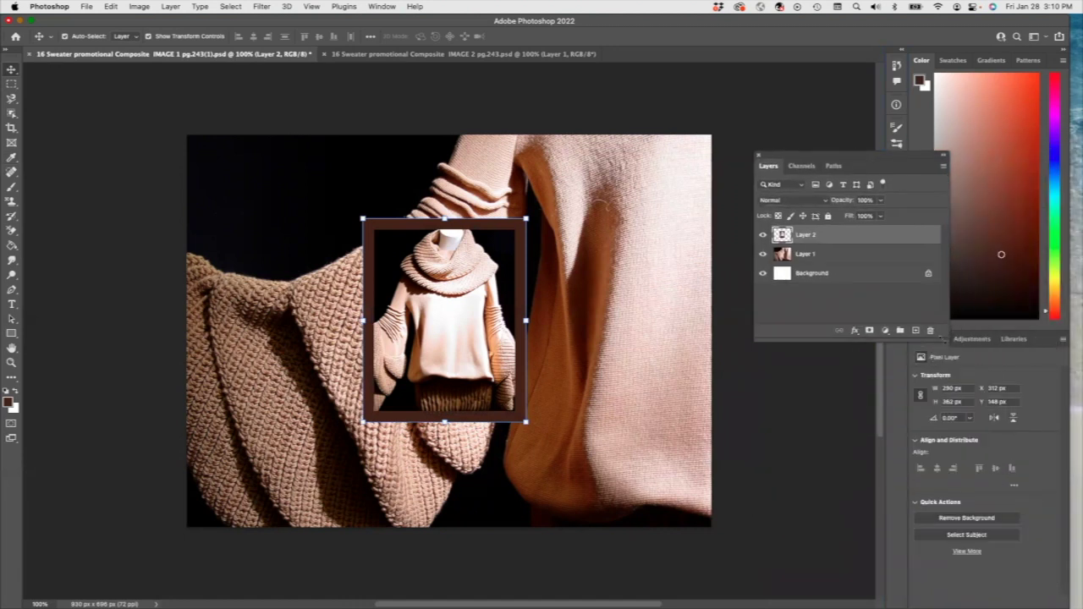
click(853, 330)
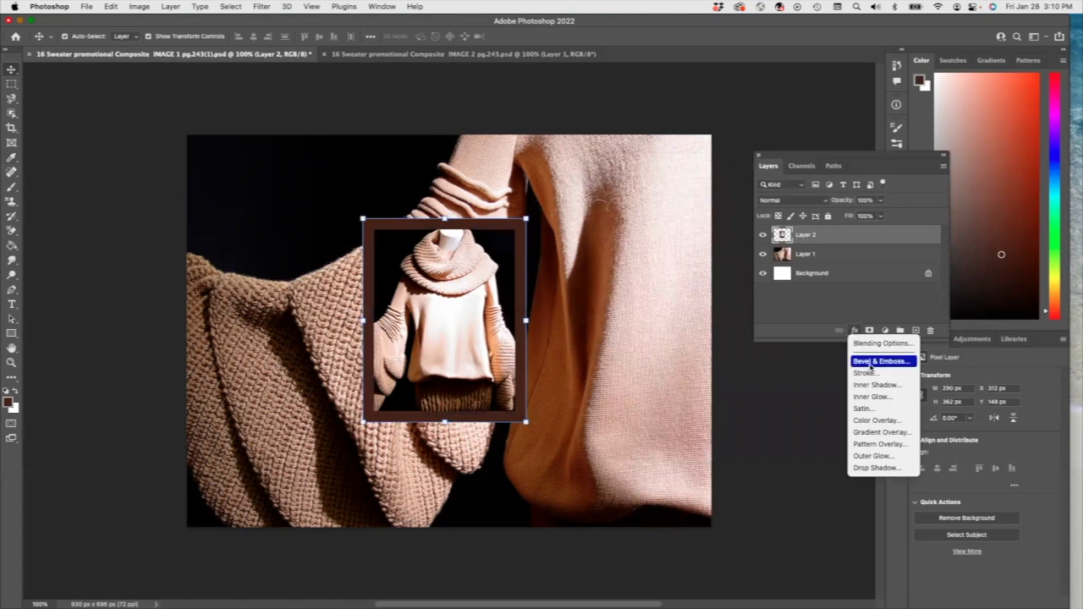
click(871, 361)
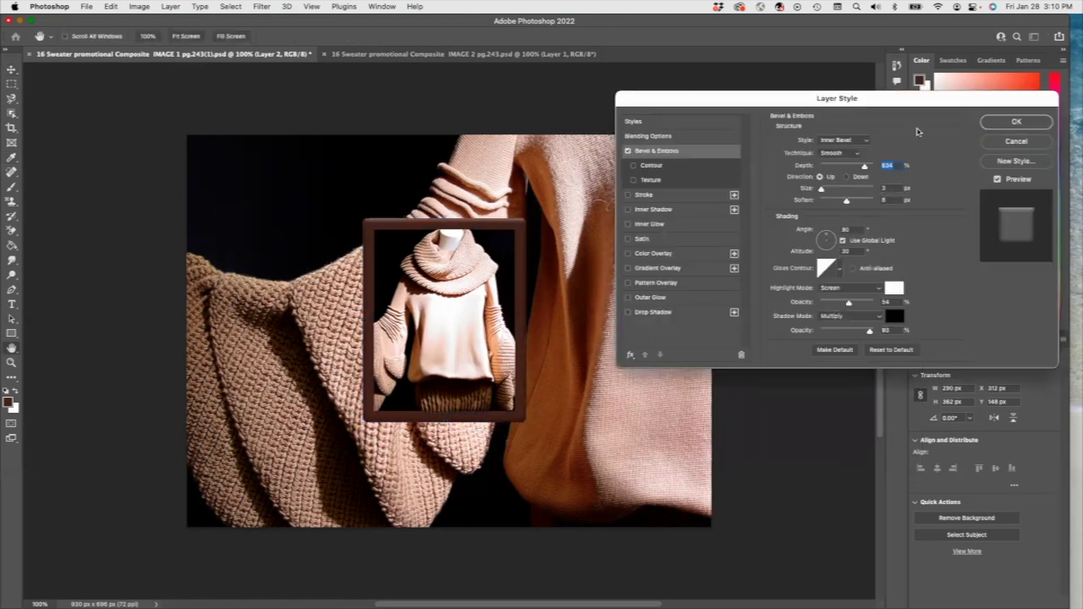
click(1016, 122)
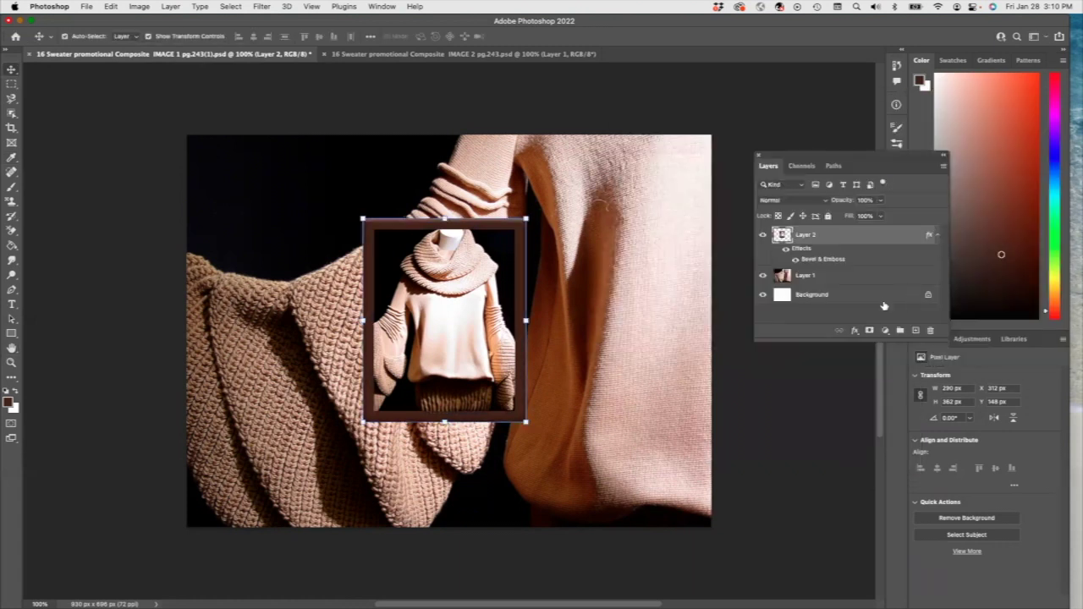
Step: Add a Multiply drop shadow to Layer 2: 35% opacity, 23 px distance, 7 px size
click(855, 330)
click(878, 468)
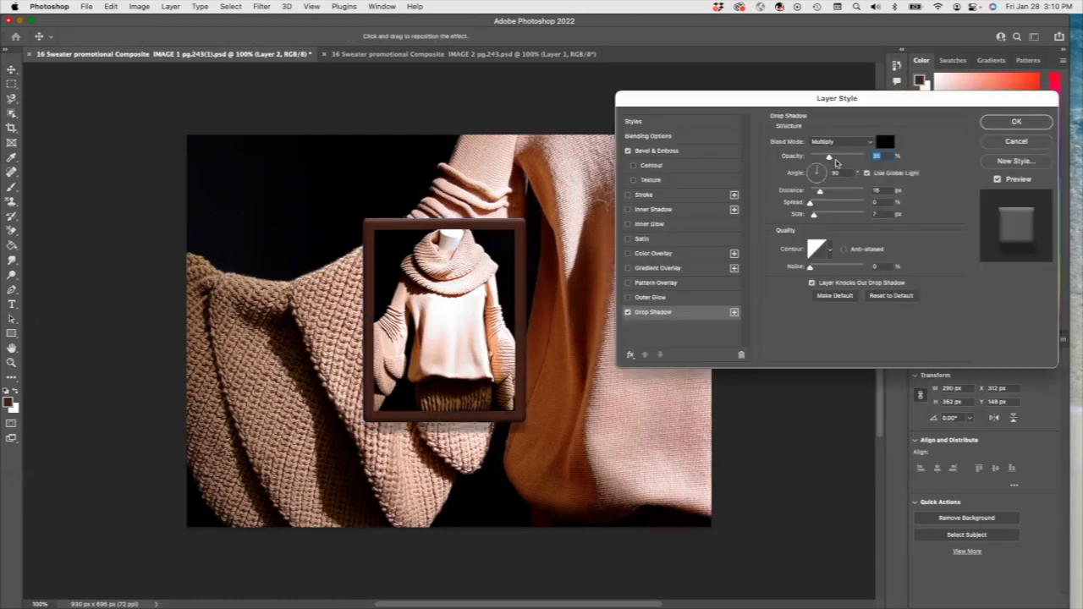
mouse_move(816, 174)
mouse_down()
mouse_move(828, 179)
mouse_move(824, 165)
mouse_up()
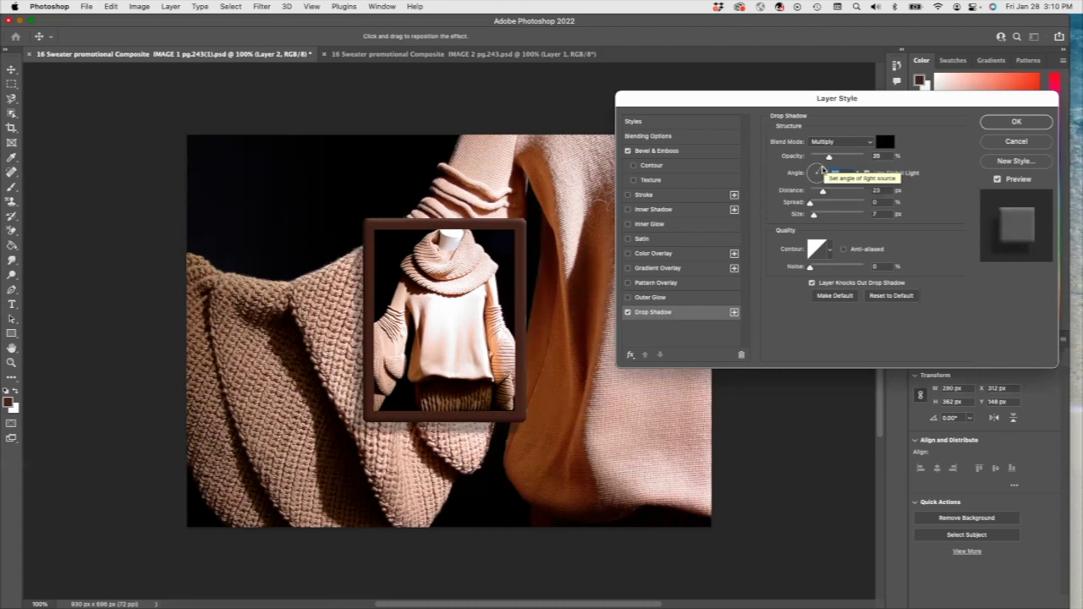
click(820, 165)
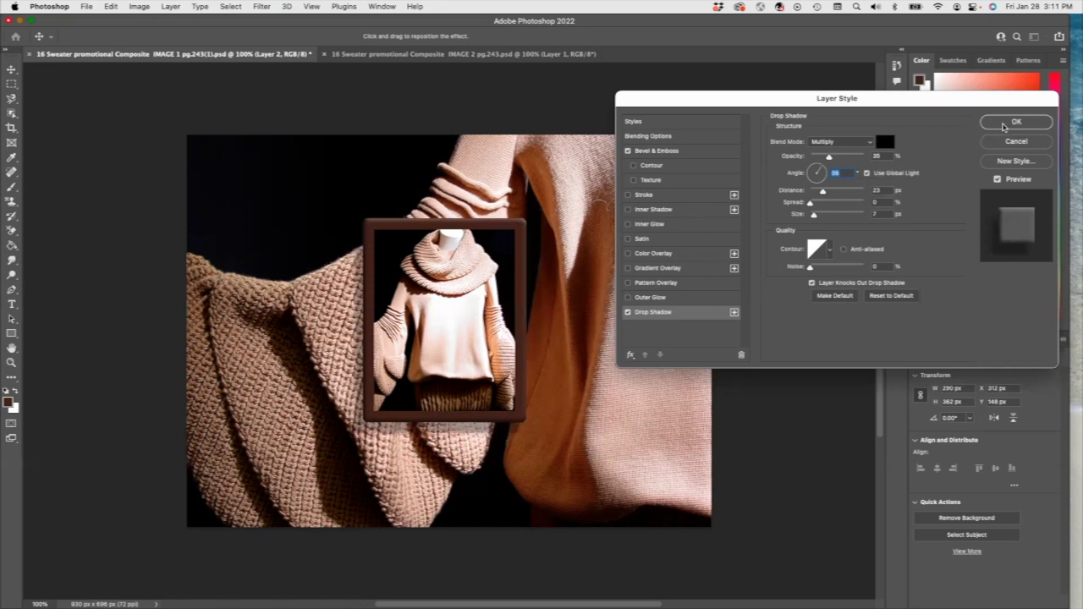
click(1004, 125)
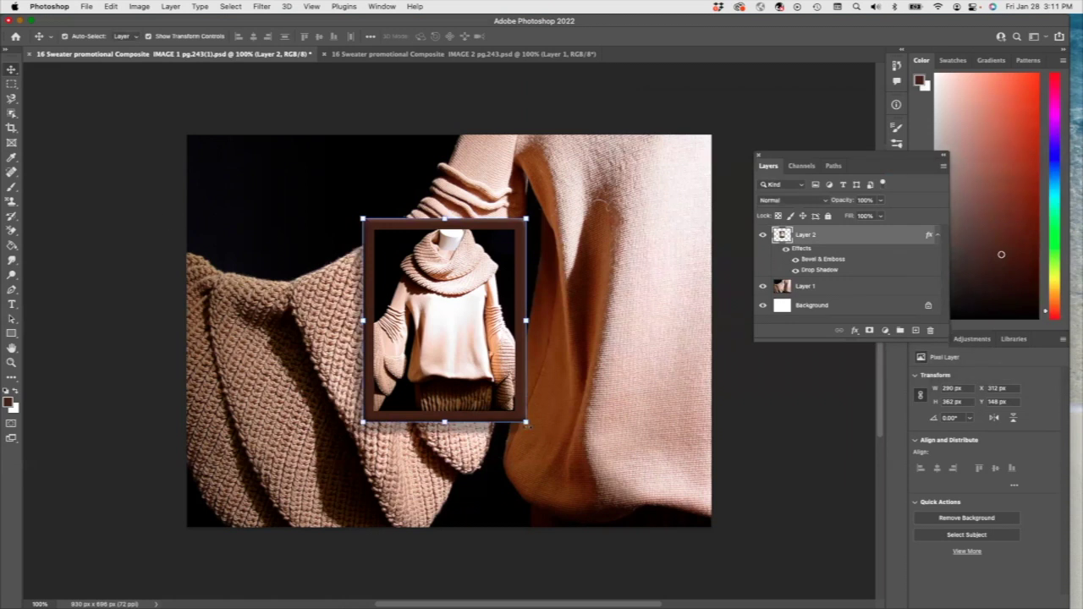
Step: Rotate the framed photo to about -19° and move it to the upper left
drag(531, 431, 567, 376)
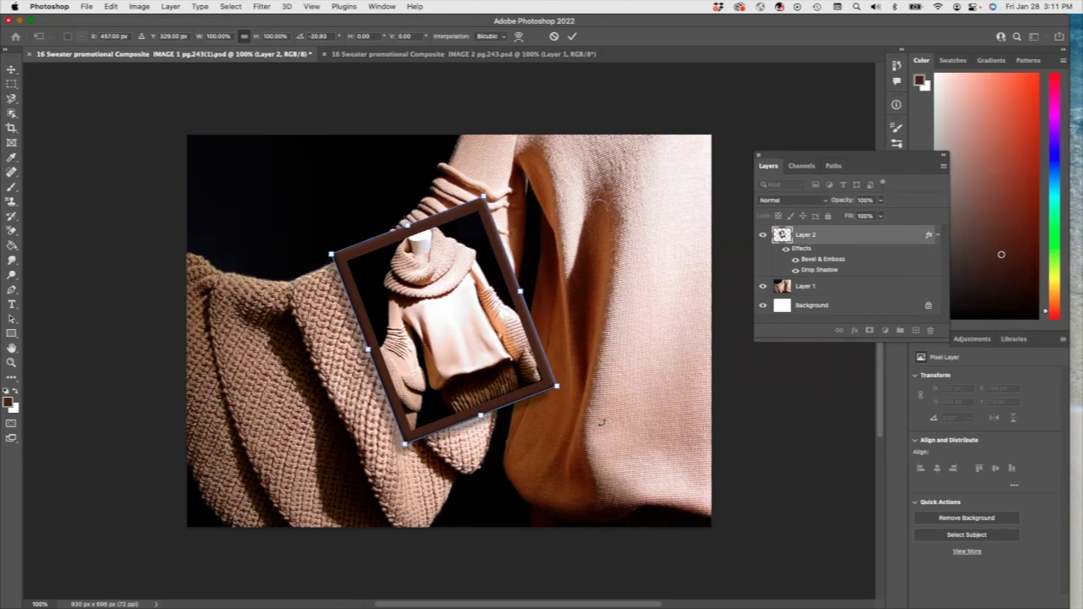
drag(562, 388, 565, 374)
drag(442, 334, 341, 303)
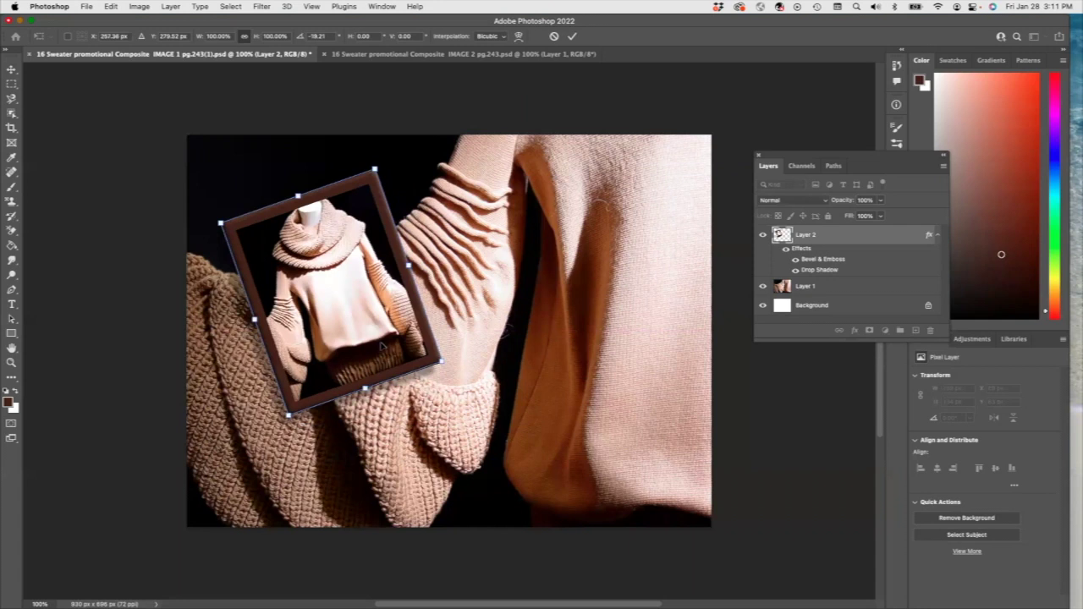
key(Return)
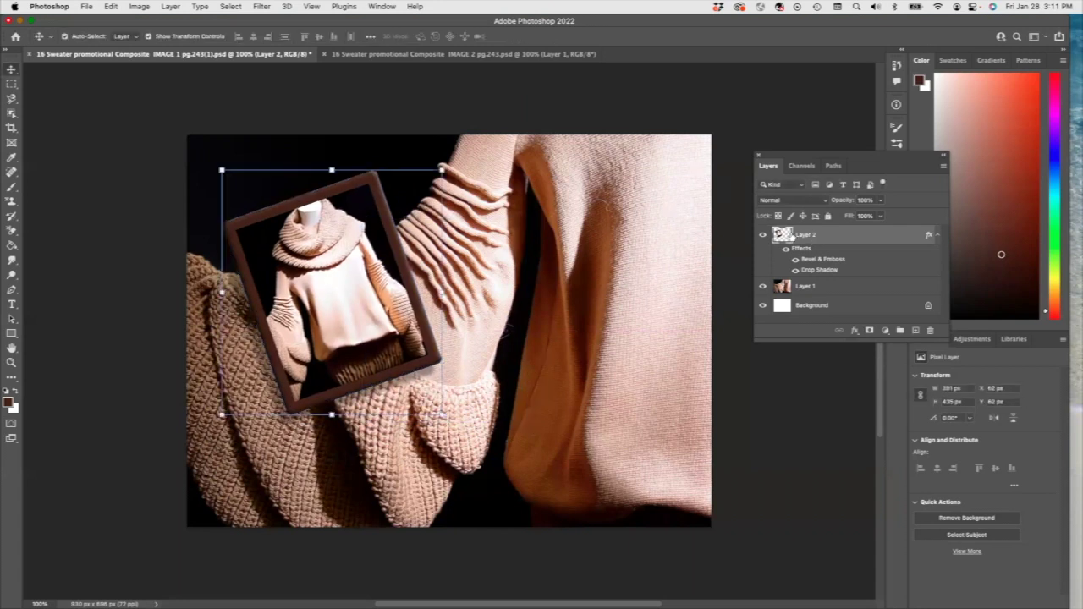
Step: Duplicate the framed photo as Layer 2 copy and move it to the right side
click(170, 7)
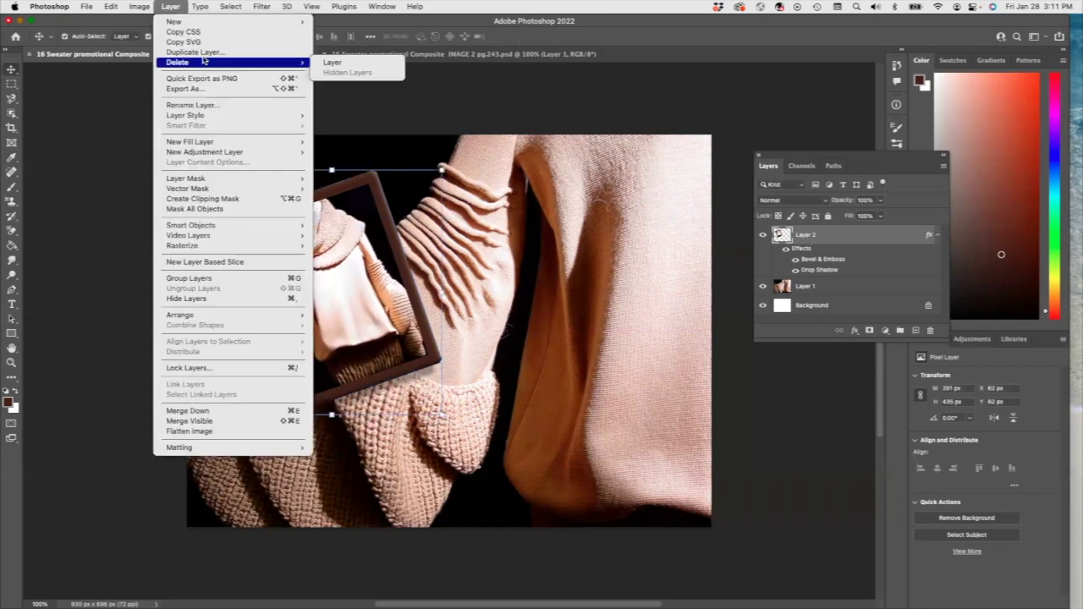
key(Return)
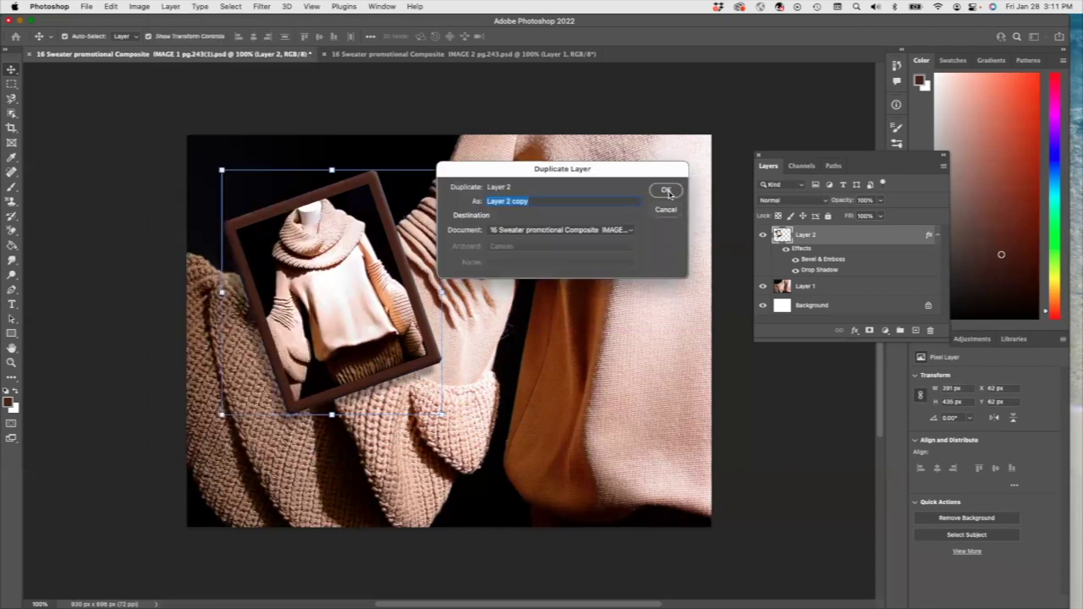
click(666, 186)
drag(345, 248, 606, 313)
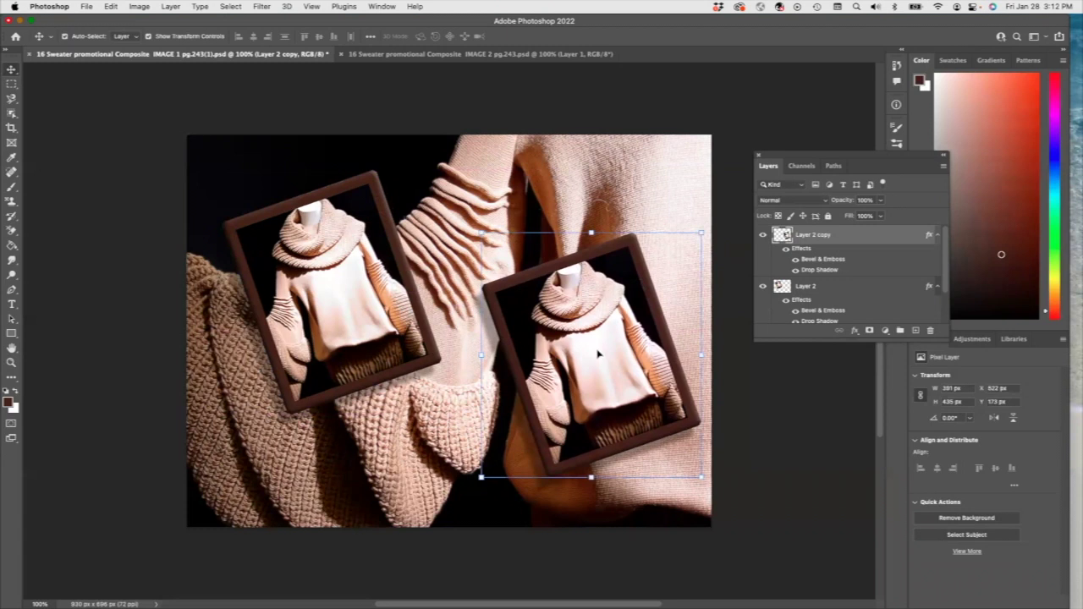
Step: Tint Layer 2 copy with an olive (#848725) Color Overlay at 45% opacity
click(855, 330)
click(876, 420)
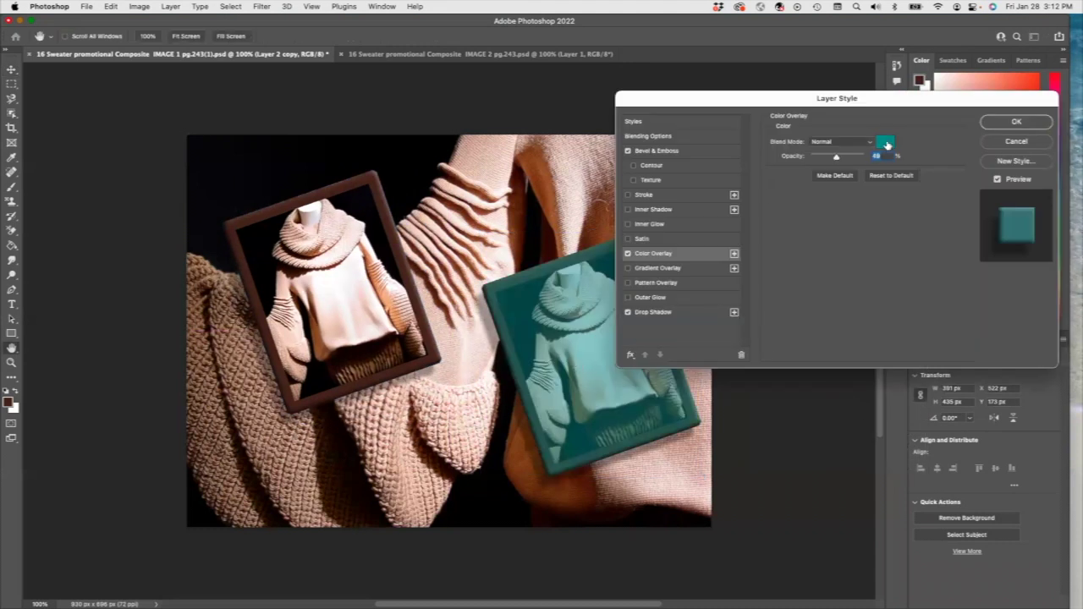
click(885, 142)
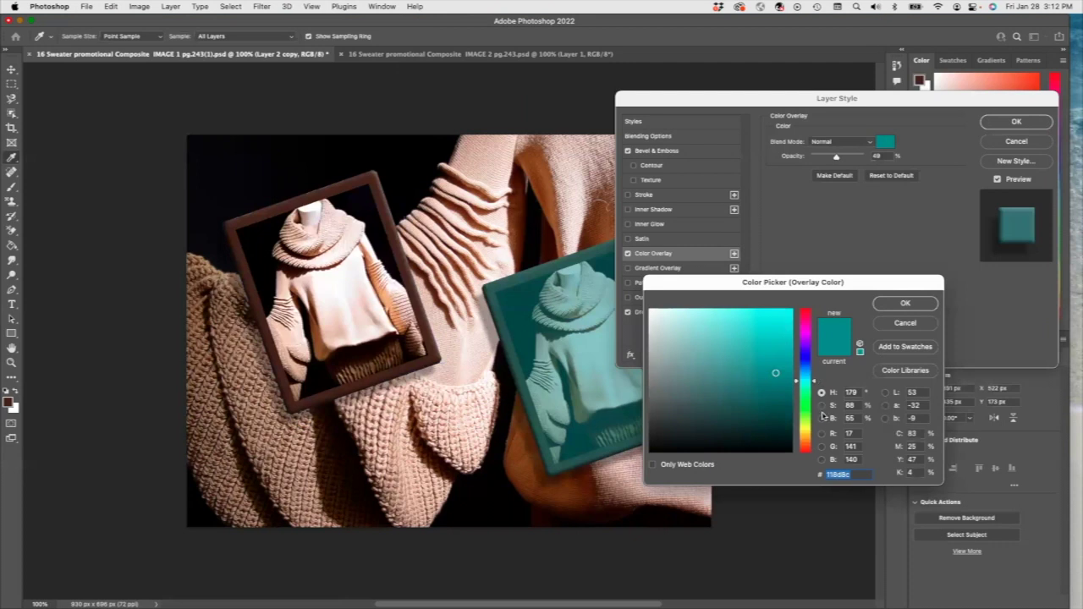
click(807, 449)
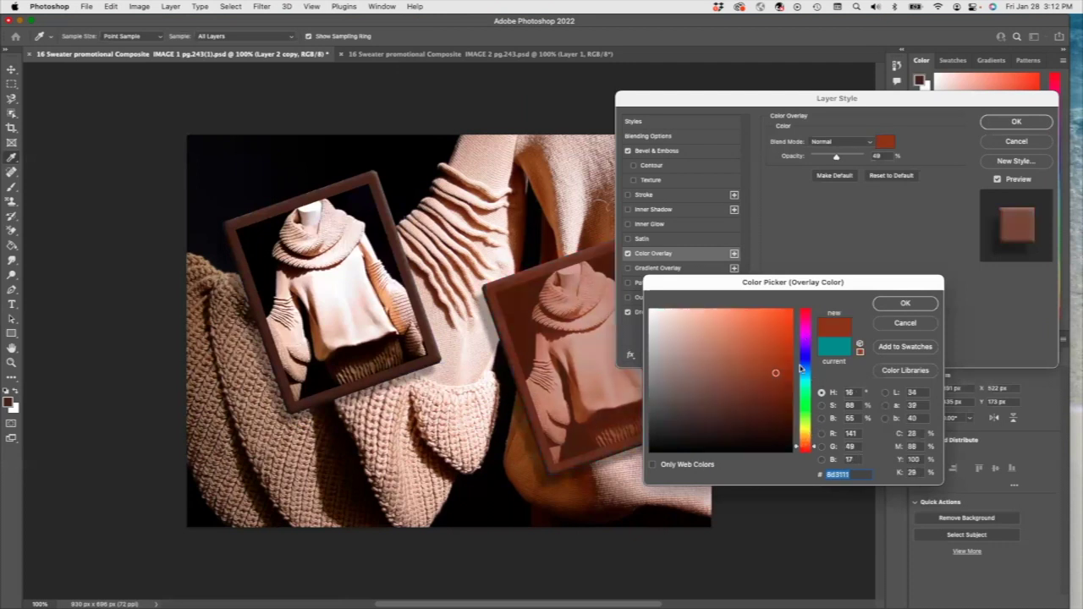
click(805, 317)
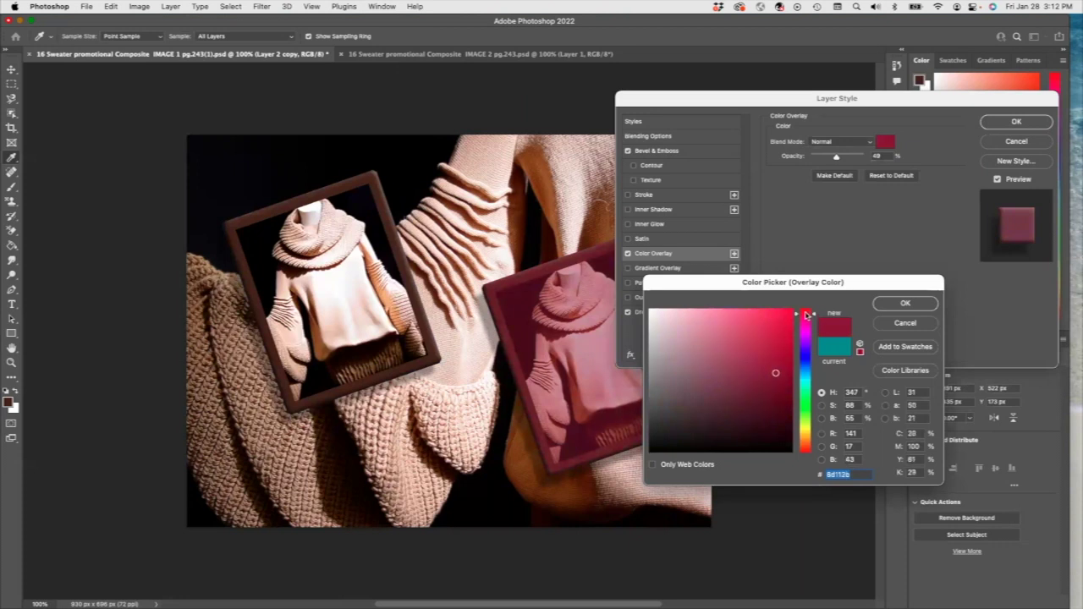
click(771, 322)
click(759, 322)
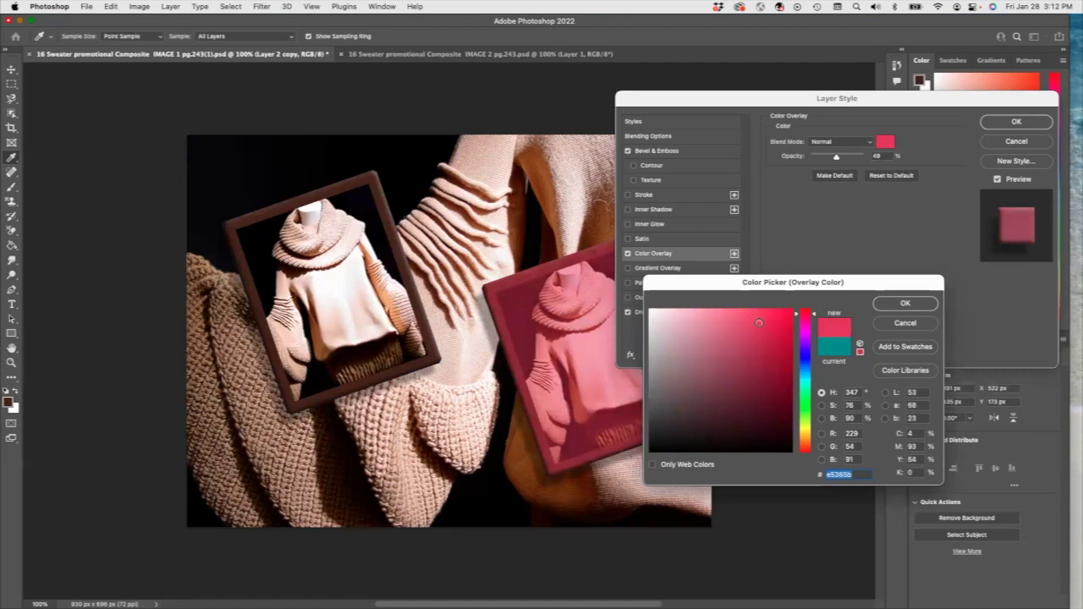
click(752, 375)
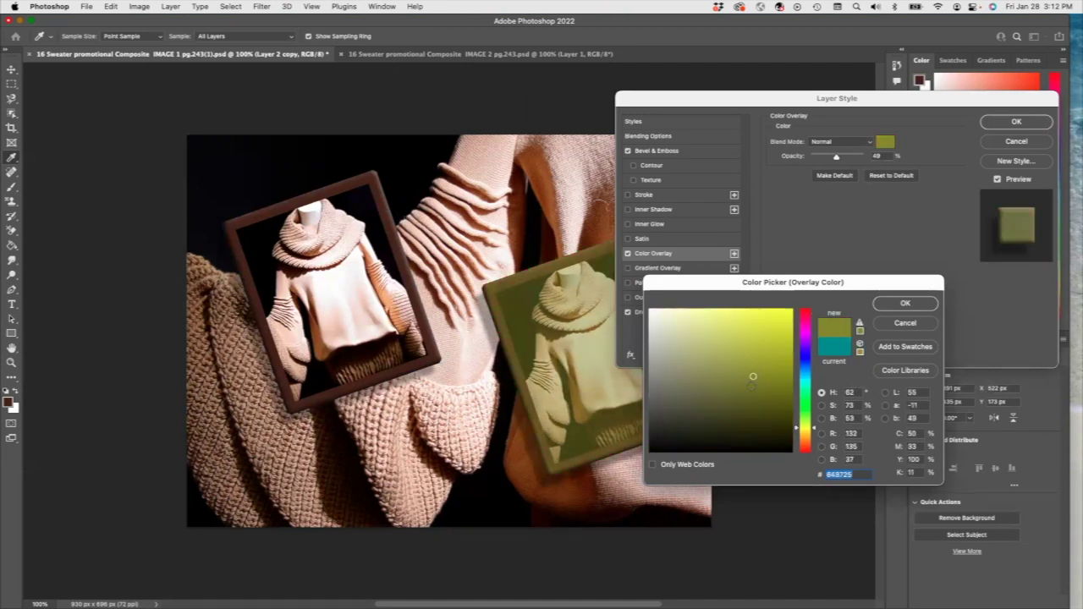
click(902, 303)
drag(836, 159, 833, 159)
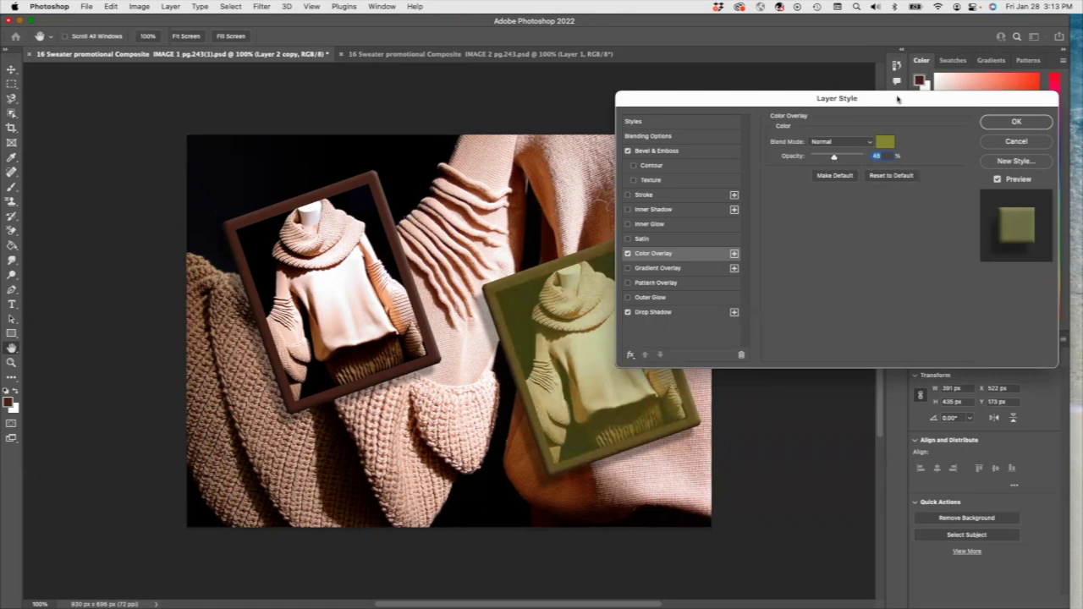
click(1004, 125)
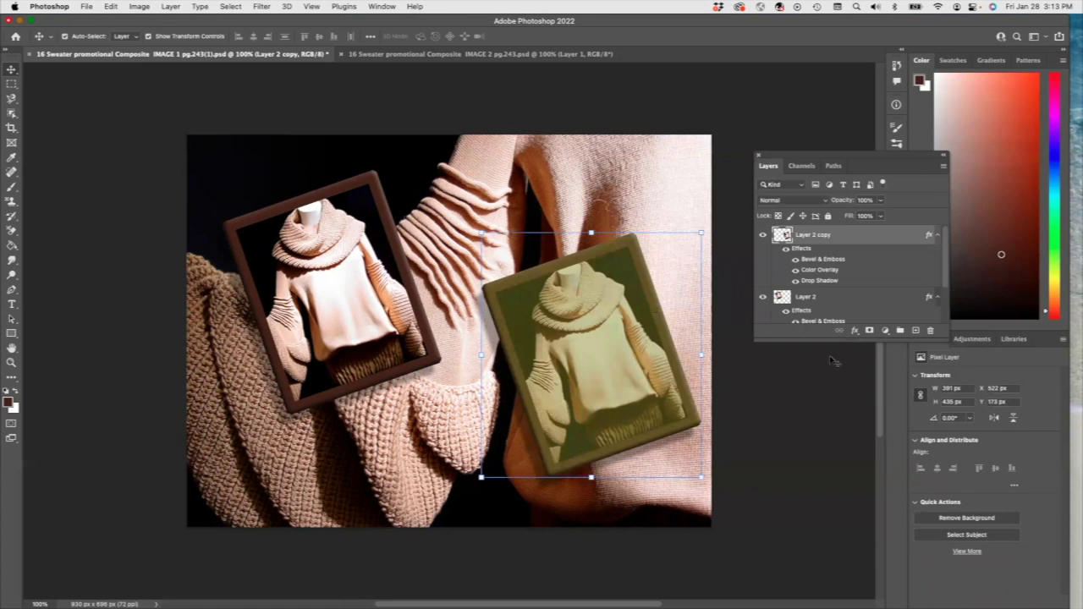
Step: Add a new Layer 3 and select the entire canvas area
click(915, 331)
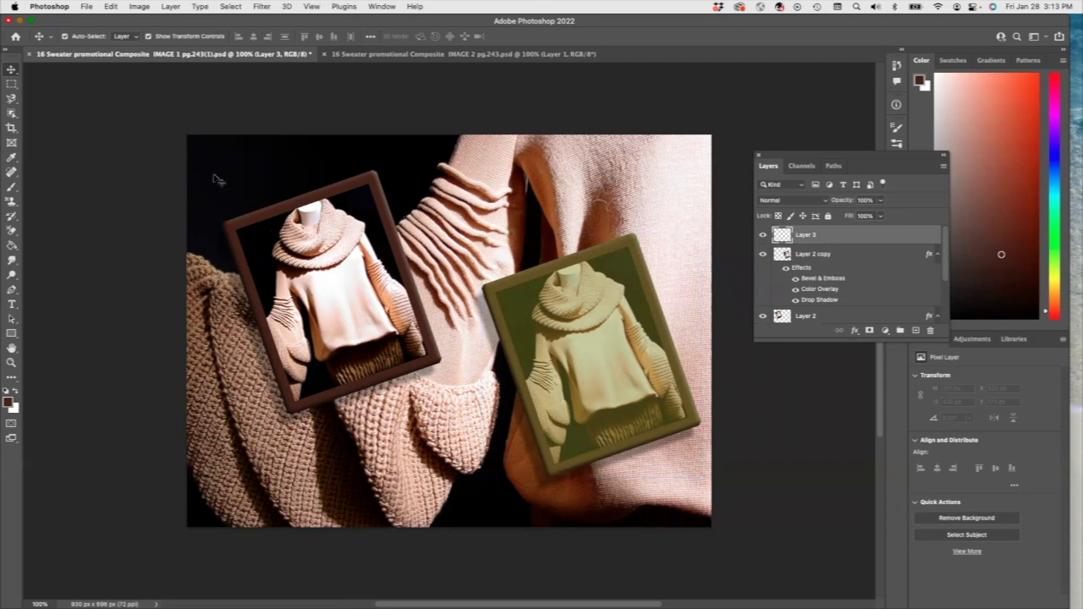
click(12, 84)
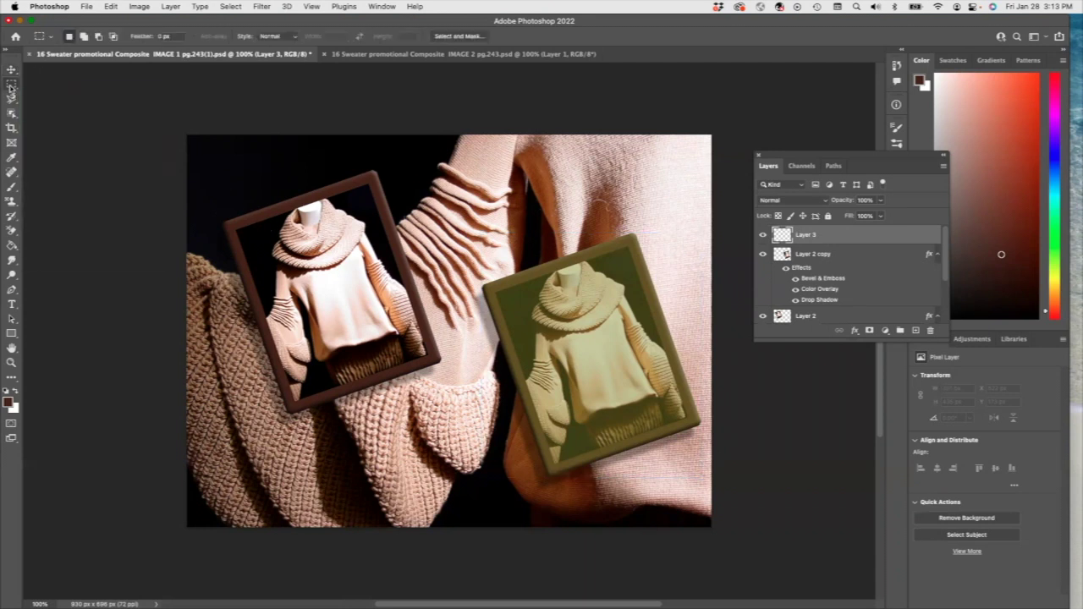
drag(186, 134, 469, 454)
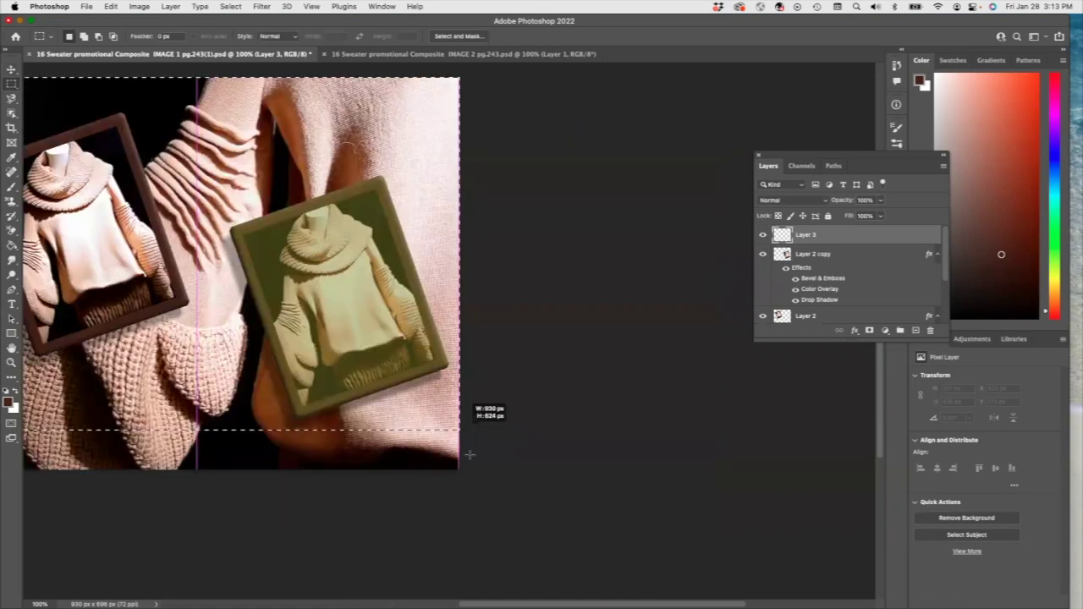
drag(468, 467, 473, 444)
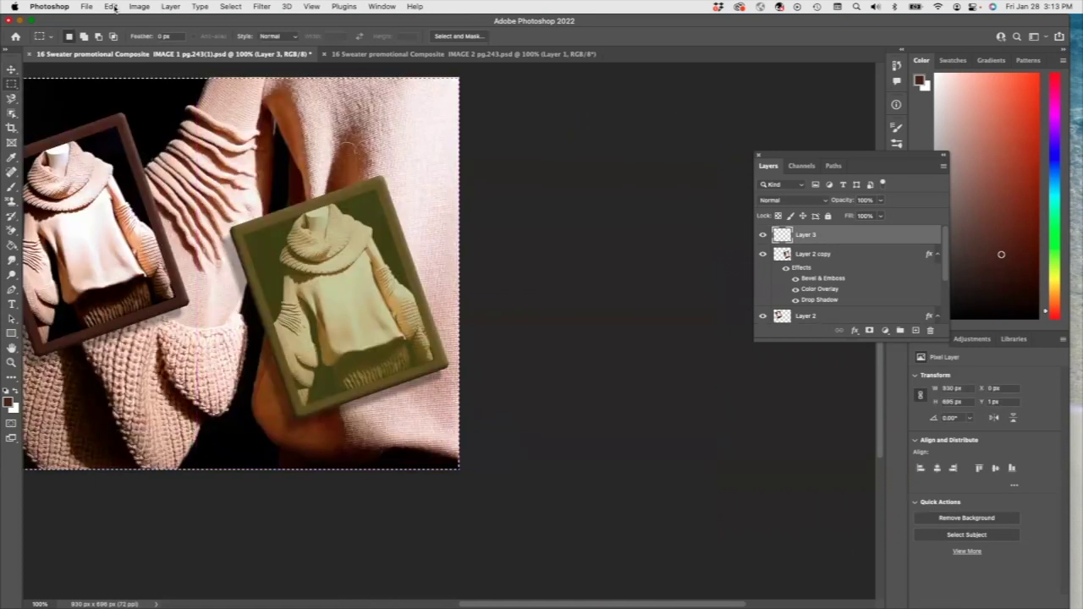
Step: Stroke the canvas edge with a 20 px very dark brown (#270E08) border
click(110, 6)
click(159, 189)
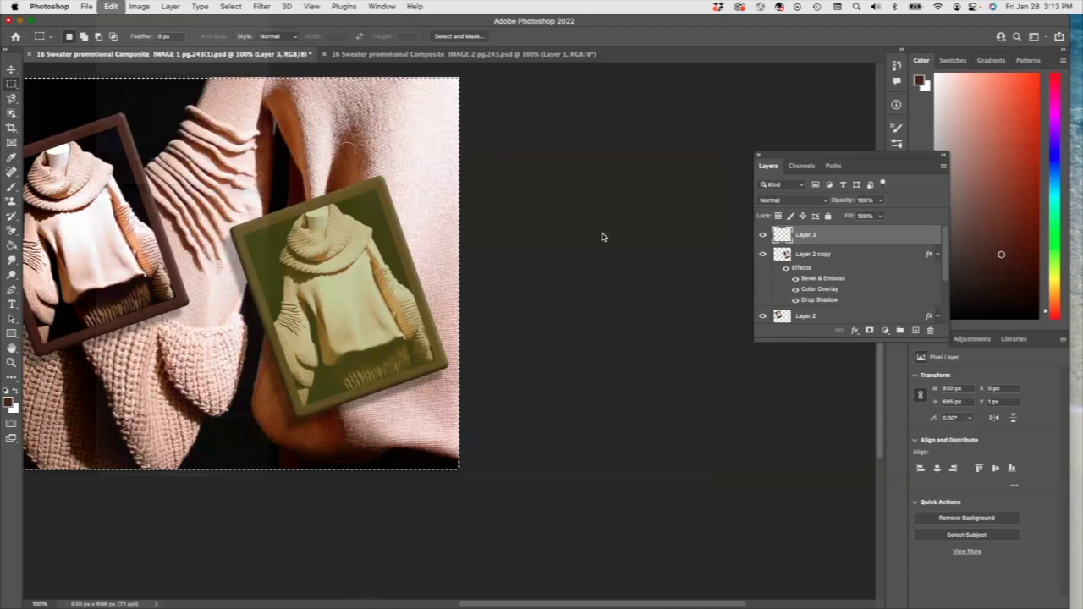
click(654, 218)
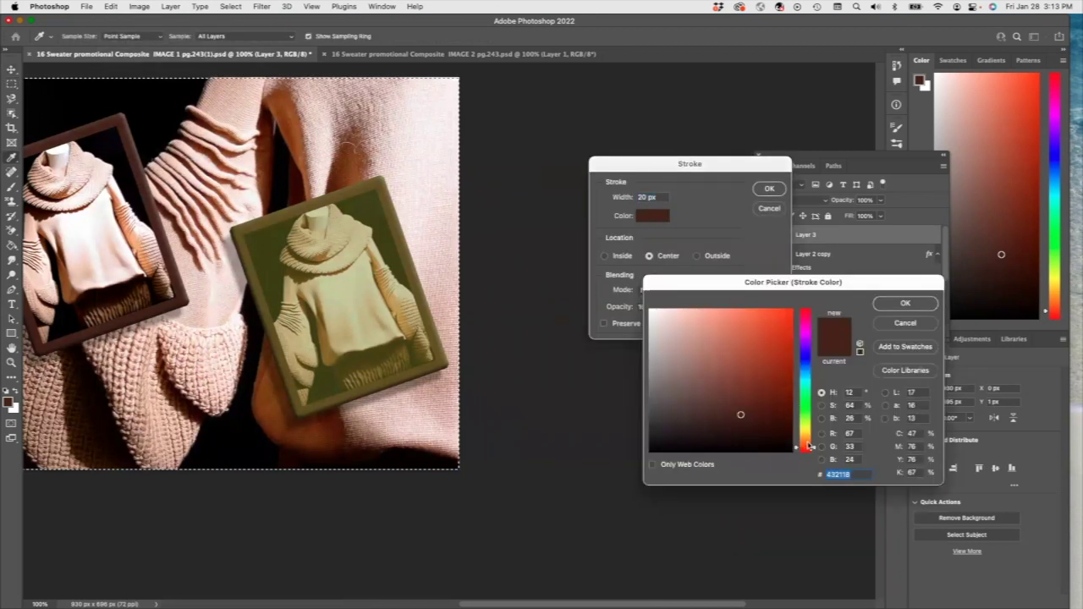
click(764, 430)
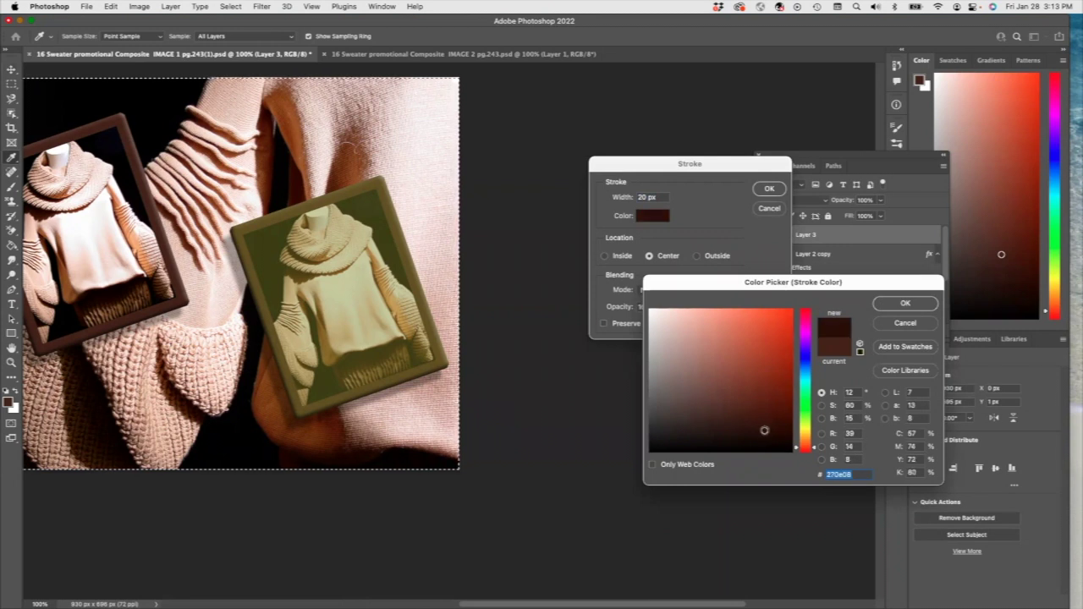
click(905, 304)
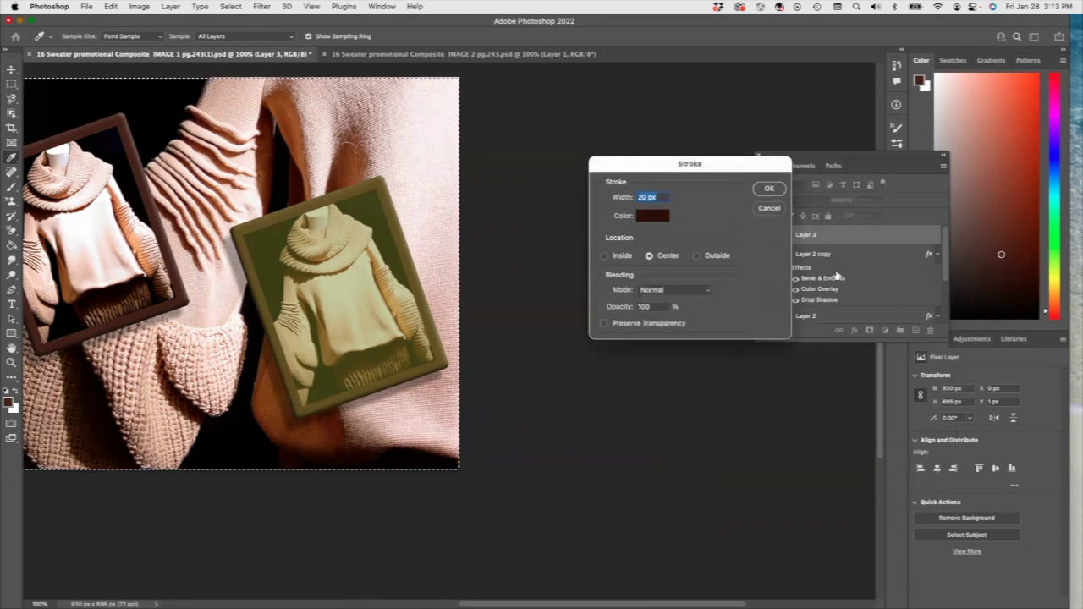
click(769, 188)
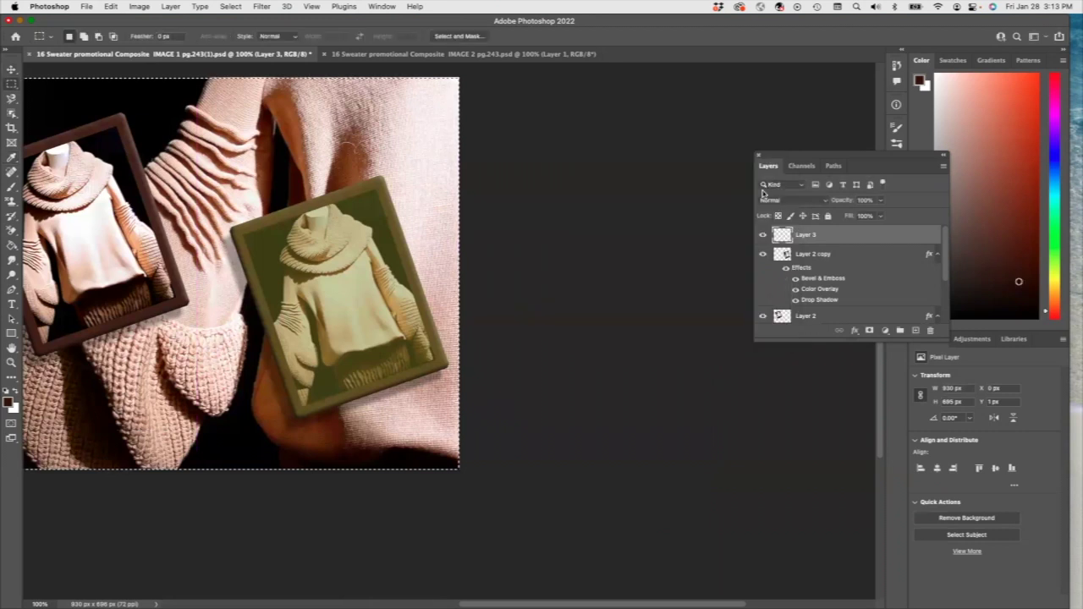
Step: Give the Layer 3 border a Bevel & Emboss and recenter the canvas in view
click(854, 331)
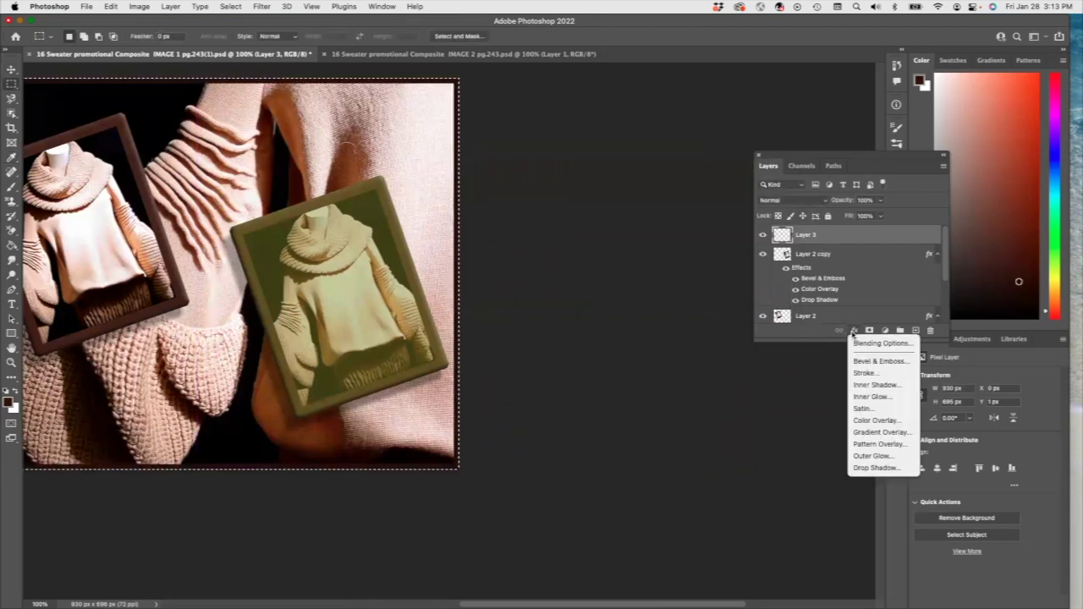
click(872, 360)
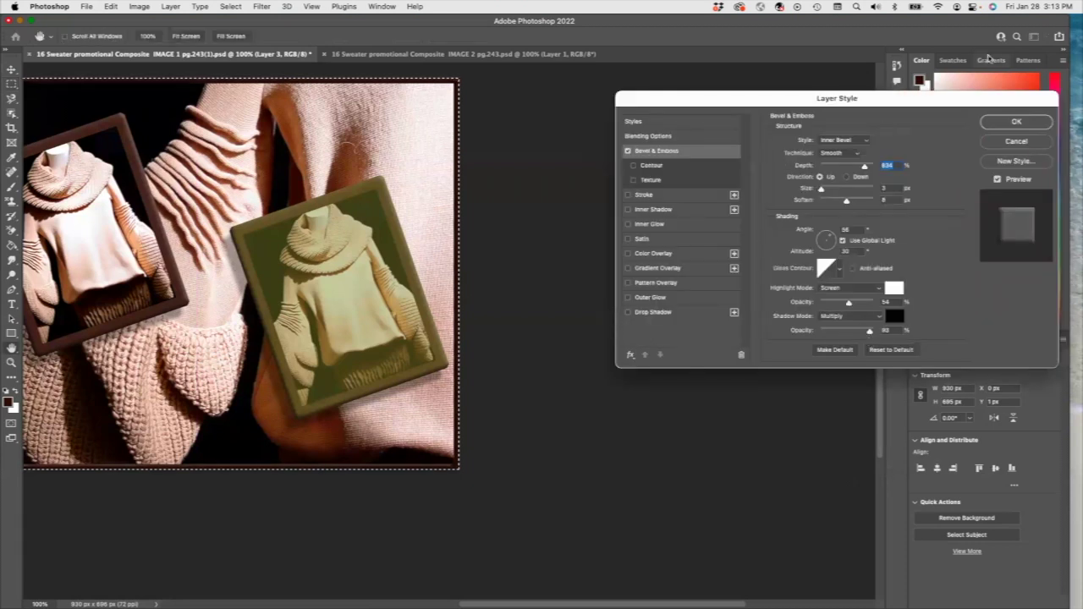
click(1018, 122)
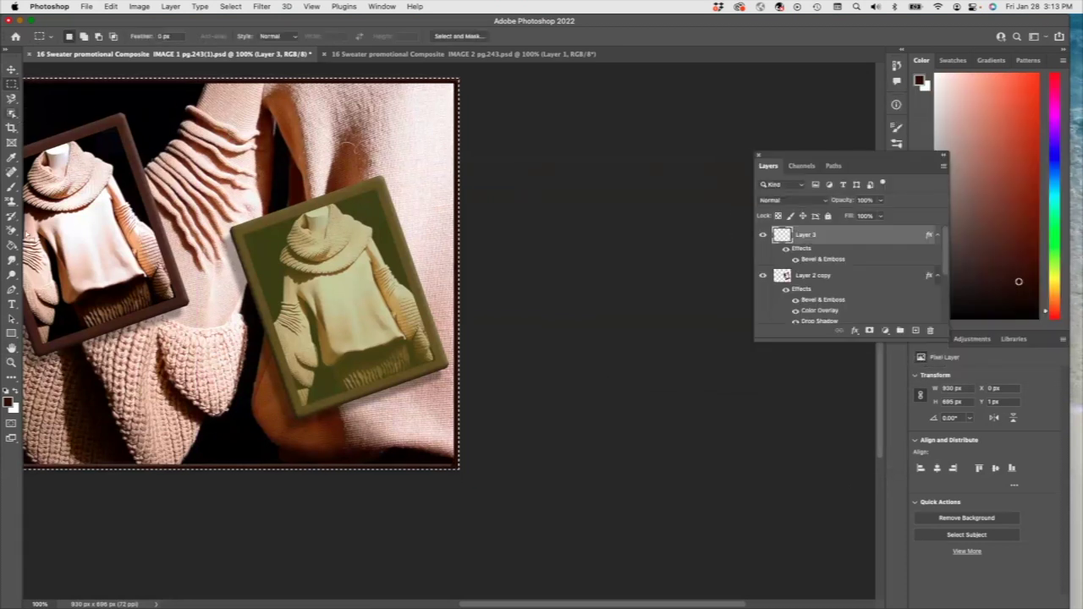
click(11, 347)
drag(135, 356, 331, 394)
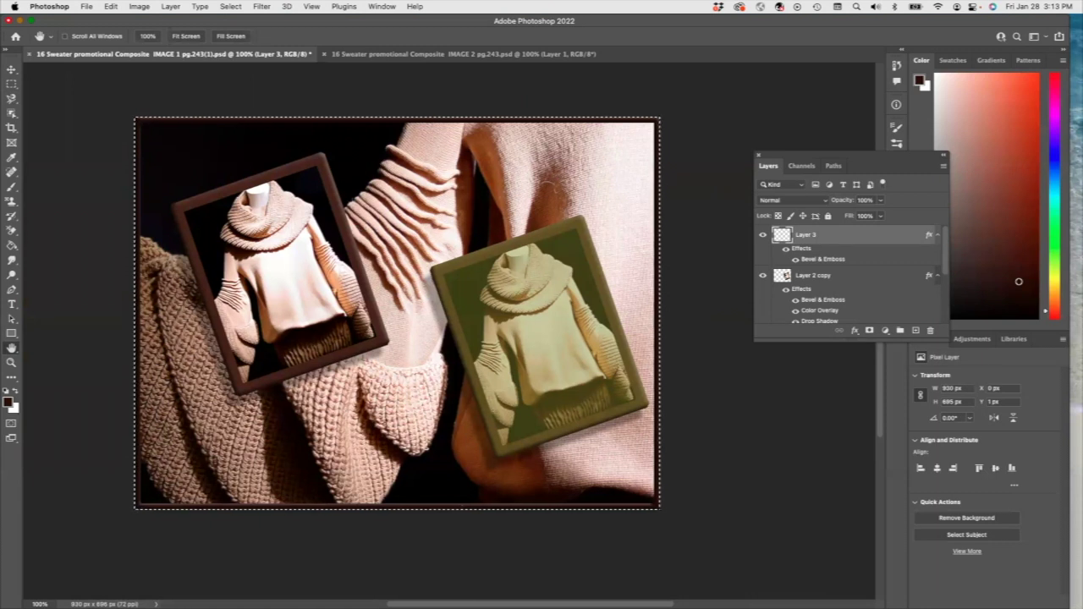
Step: On a new layer, type the 'Texture in' title across the top of the canvas
click(914, 330)
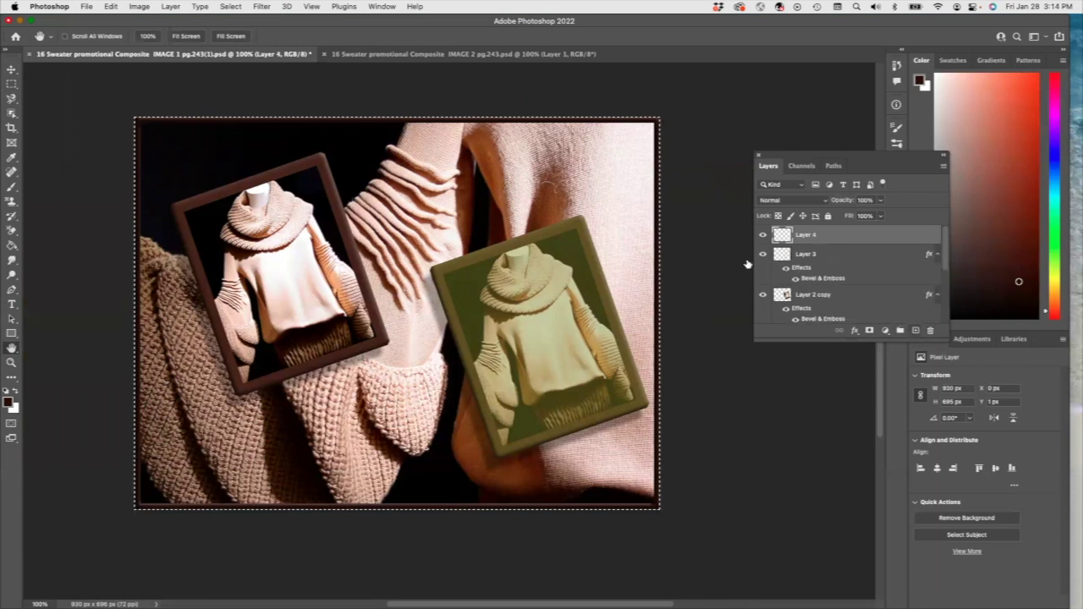
click(11, 306)
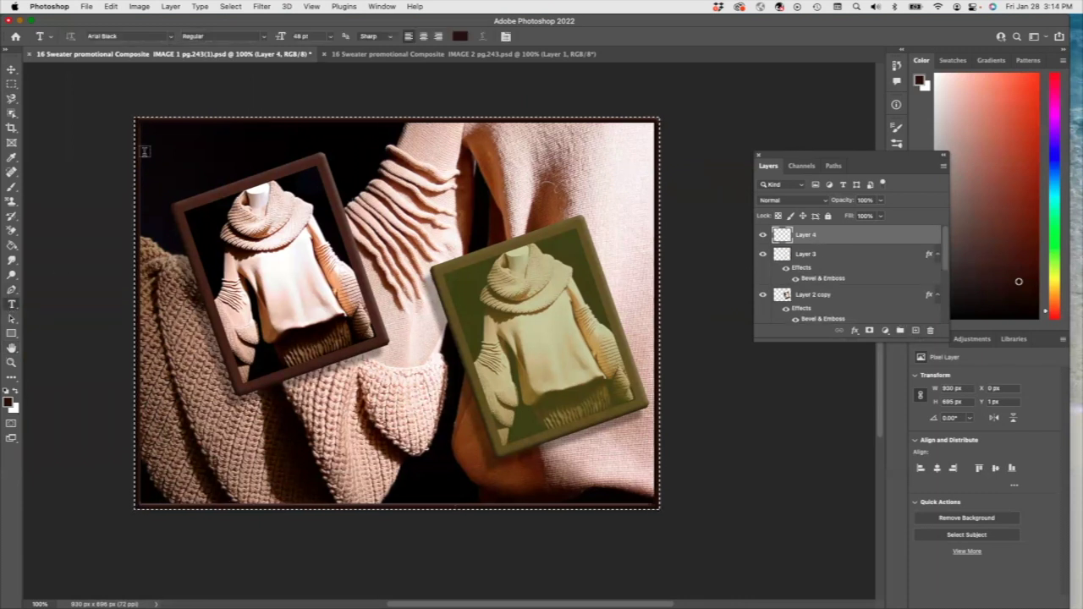
click(430, 144)
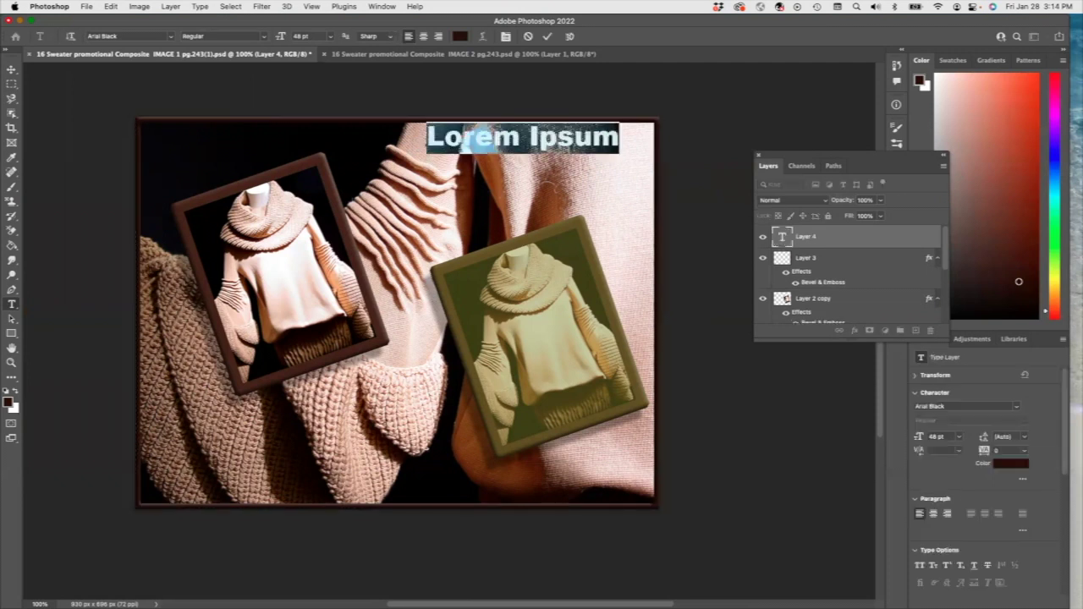
text(Texture)
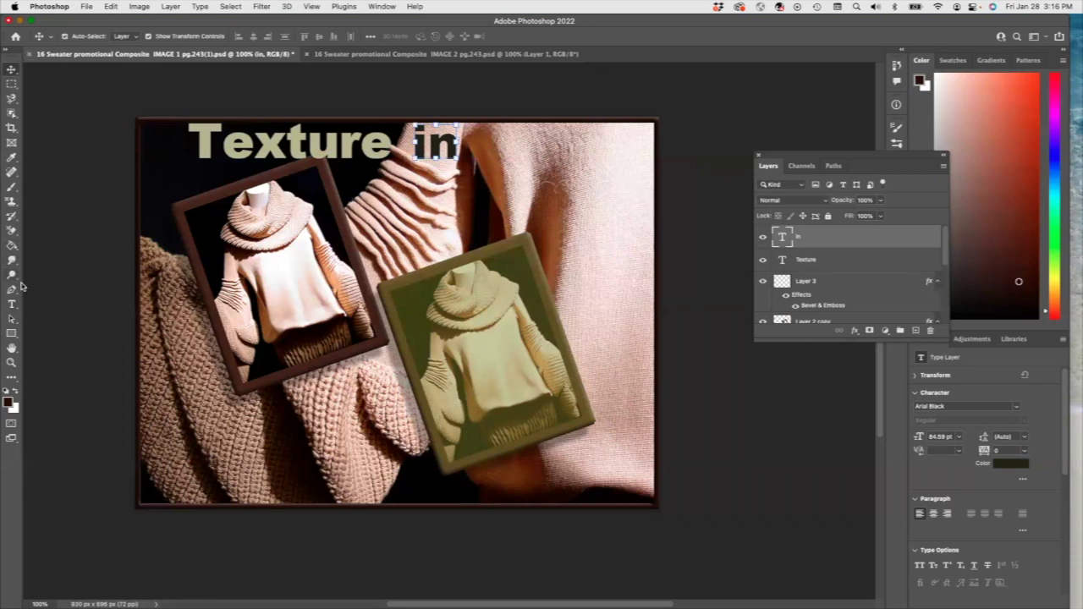
Step: Write 'Knits' vertically down the right side, nudge it into place, and deselect
click(13, 306)
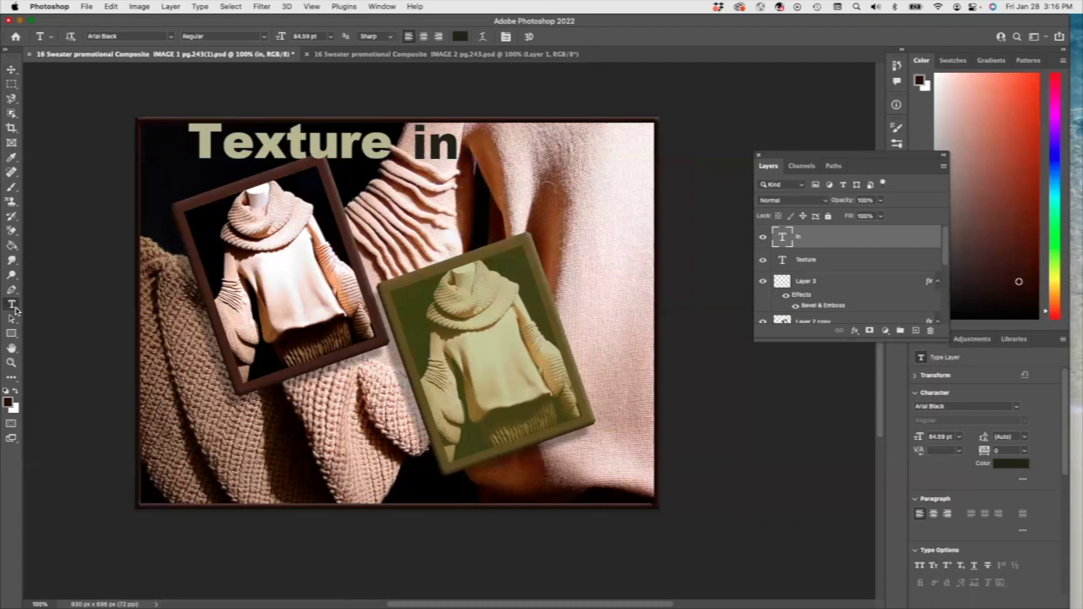
right_click(13, 307)
click(55, 314)
click(594, 153)
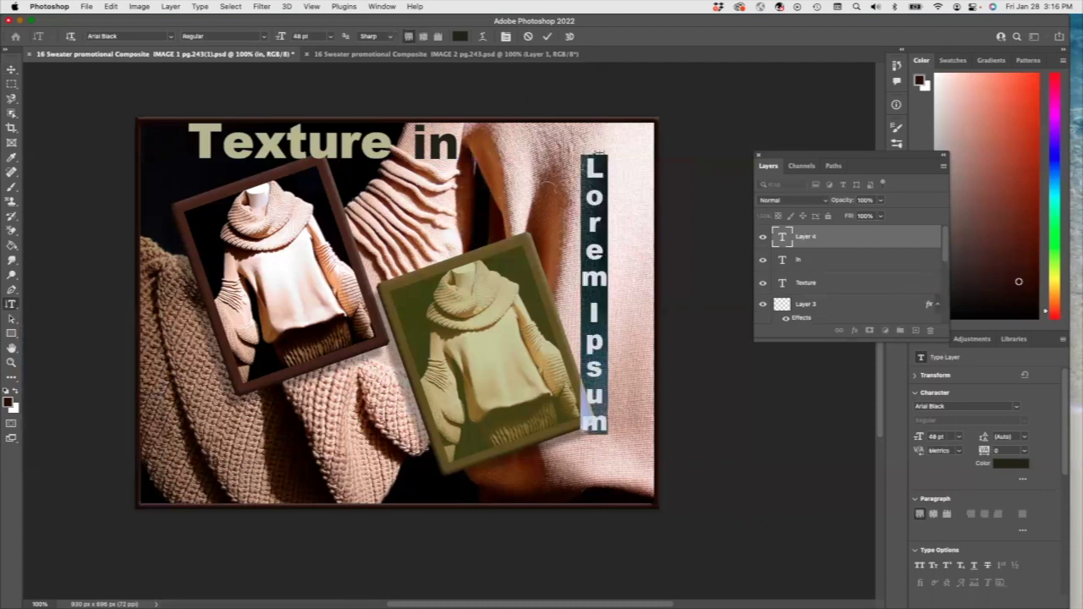
text(Kniut)
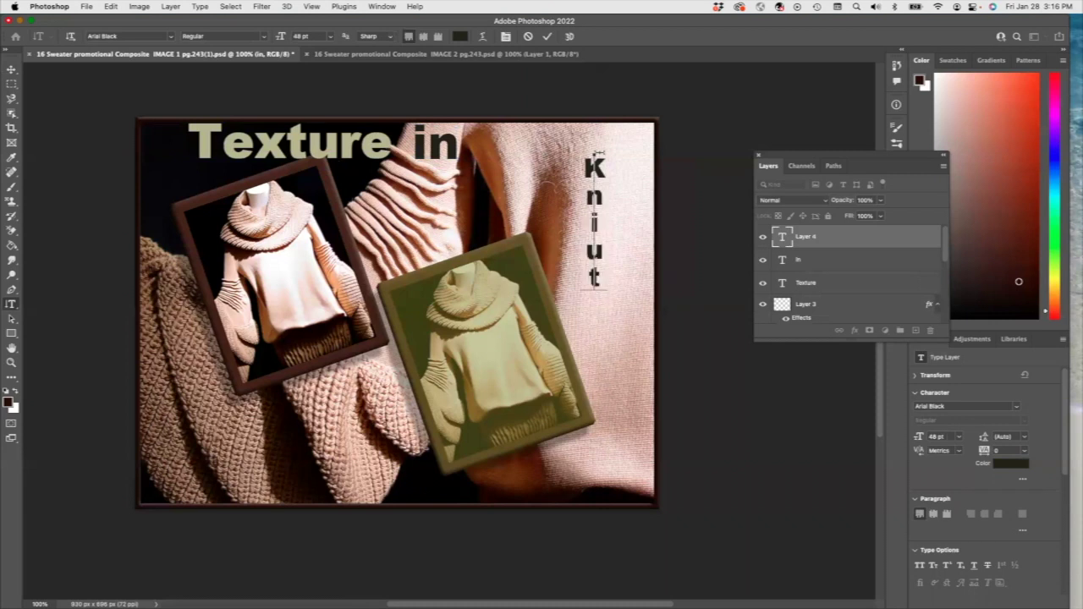
key(BackSpace)
key(BackSpace)
text(ts)
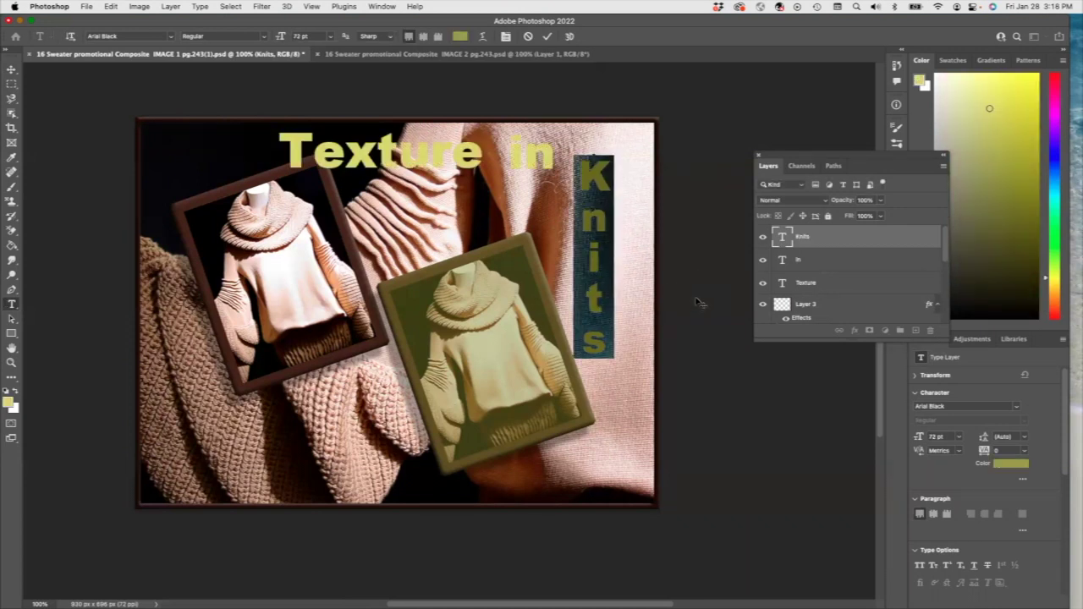
drag(623, 285, 630, 279)
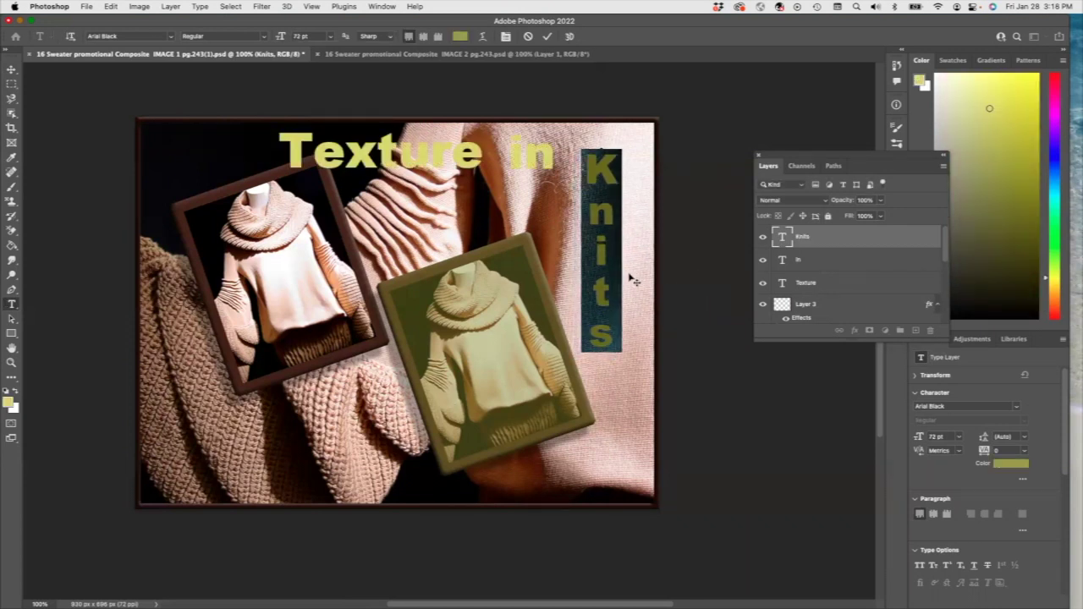
key(Escape)
key(v)
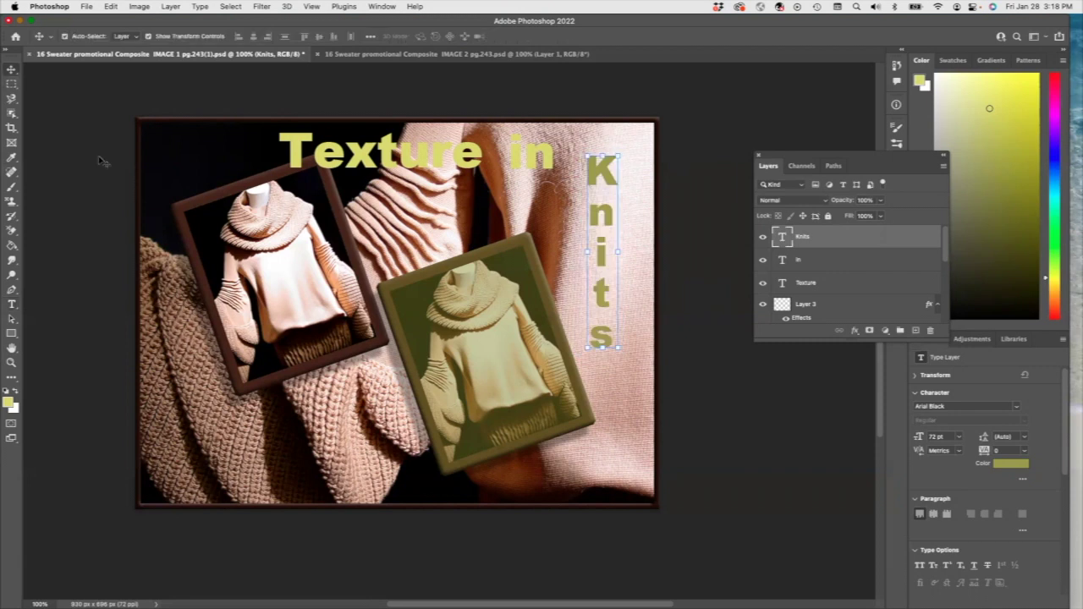
click(138, 96)
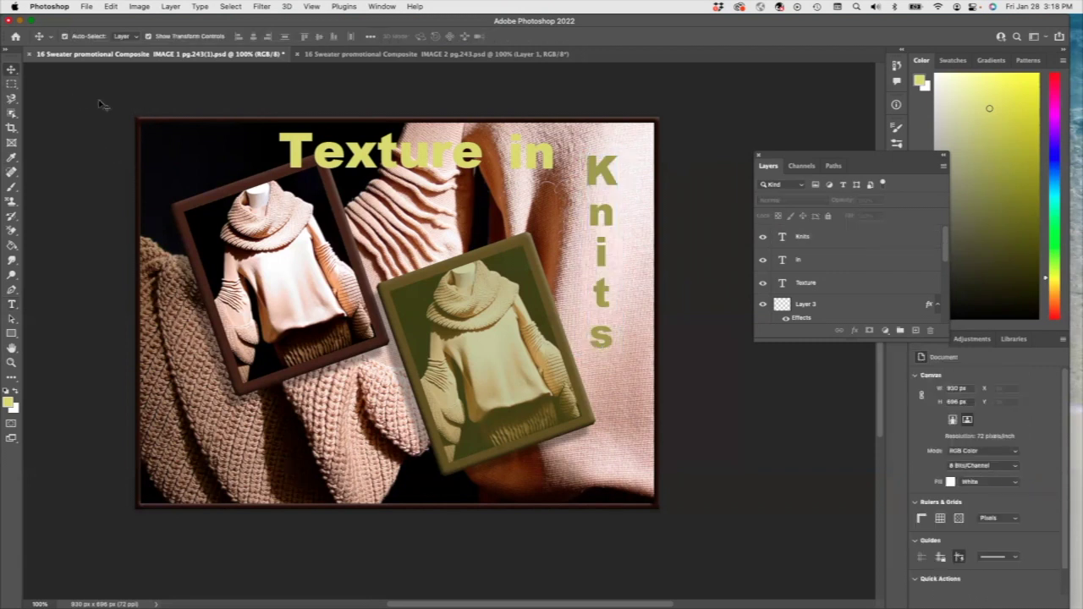
Step: Save the composite as the Photoshop file 'Exercise 16 Sweater promotional Composite.psd'
click(85, 8)
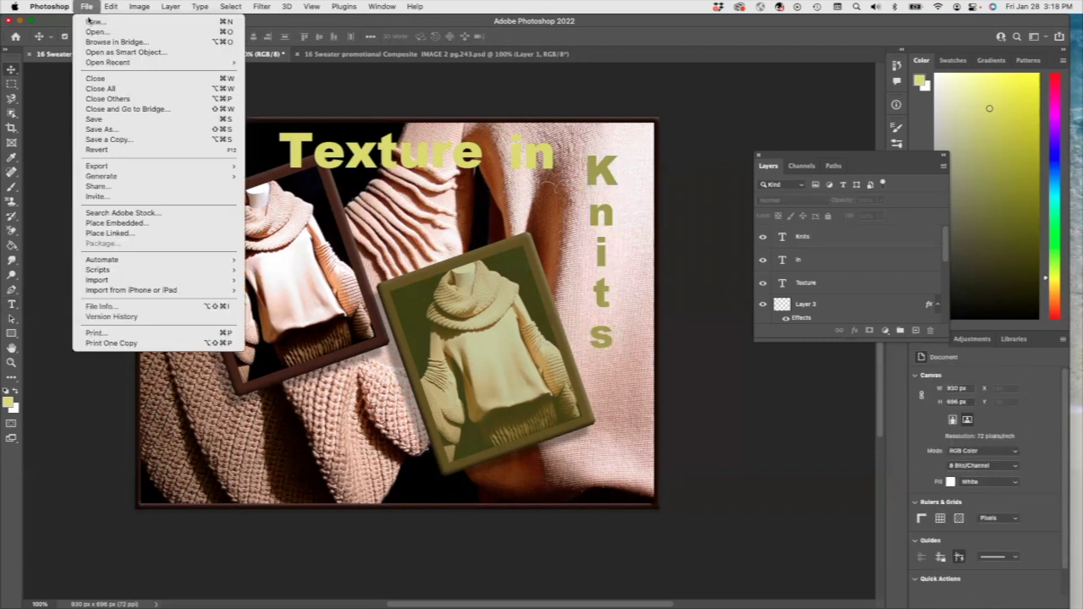
click(121, 134)
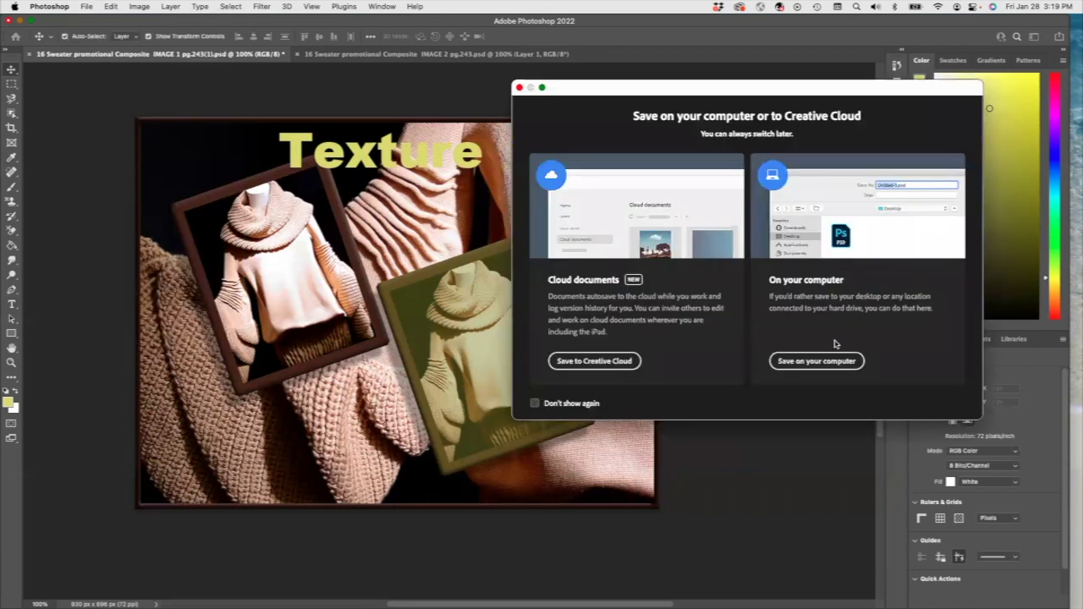
click(817, 361)
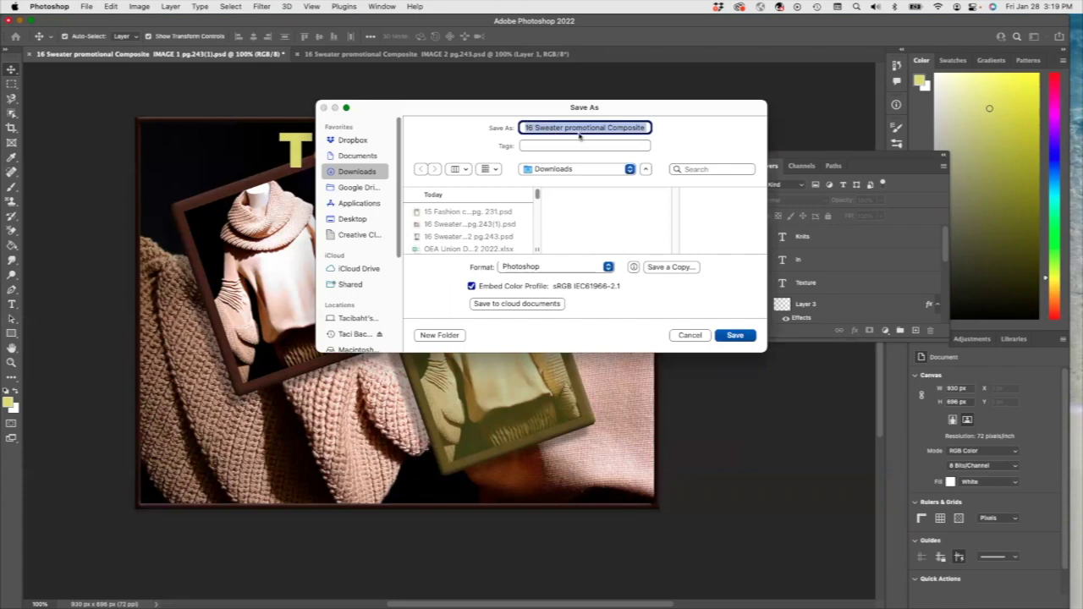
click(441, 222)
click(734, 335)
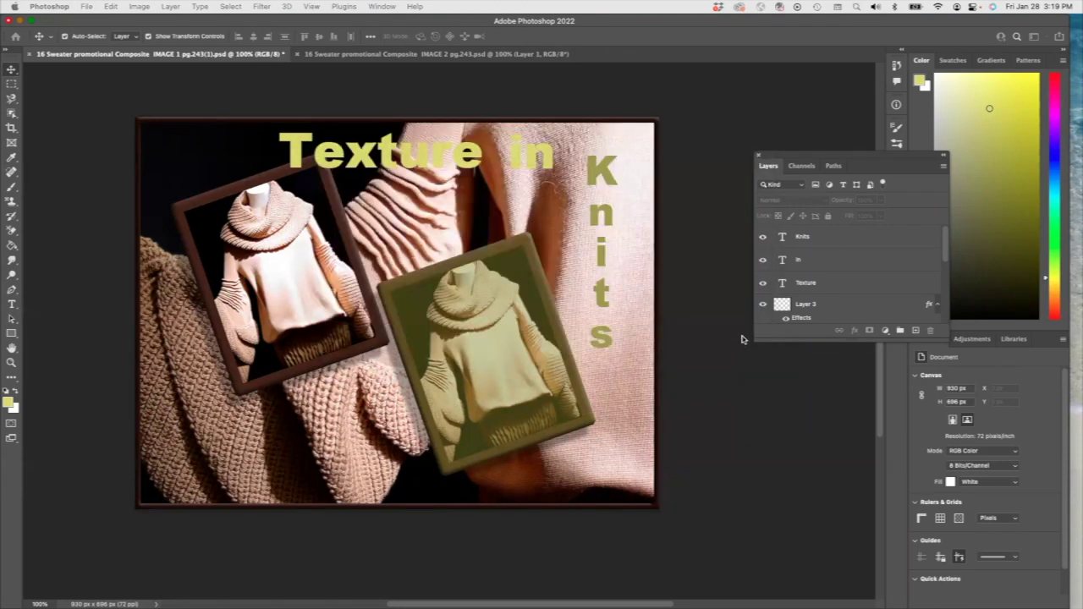